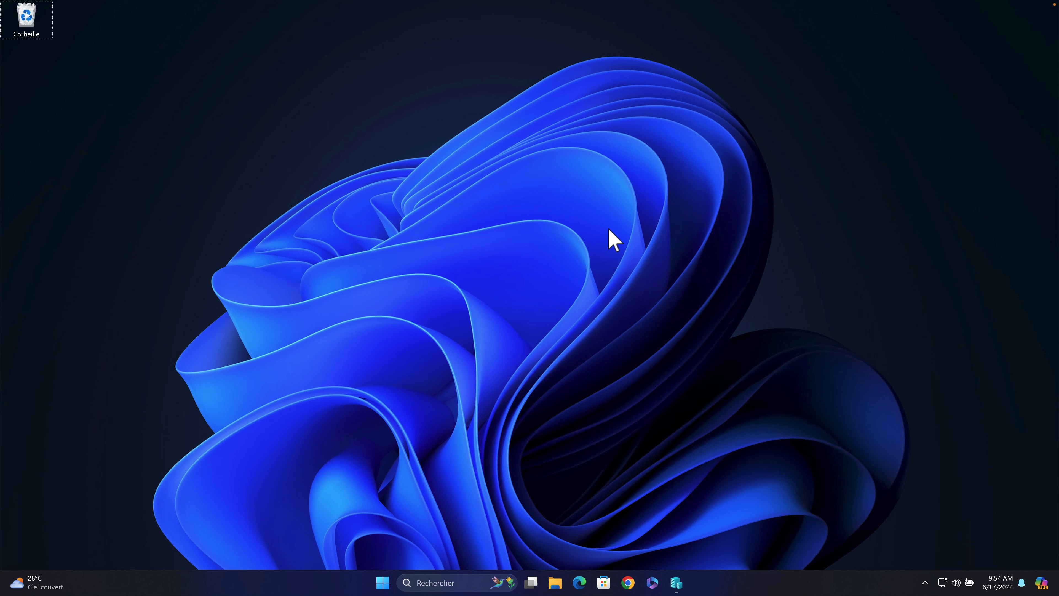
Launch Hyper-V Manager and open the Virtual Switch Manager for host DIRTECHIT.
left_click(676, 582)
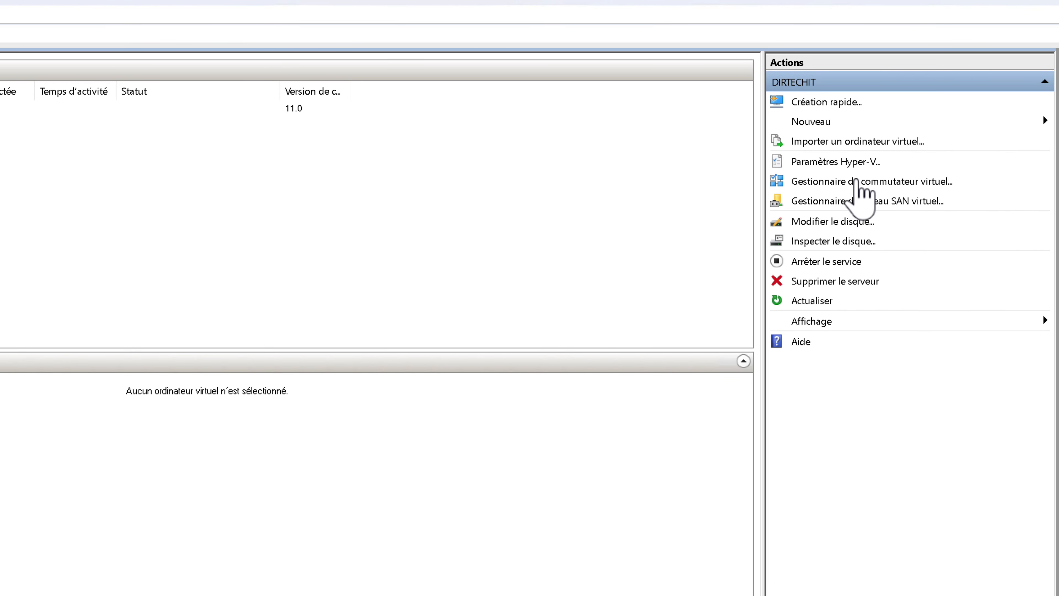
left_click(864, 182)
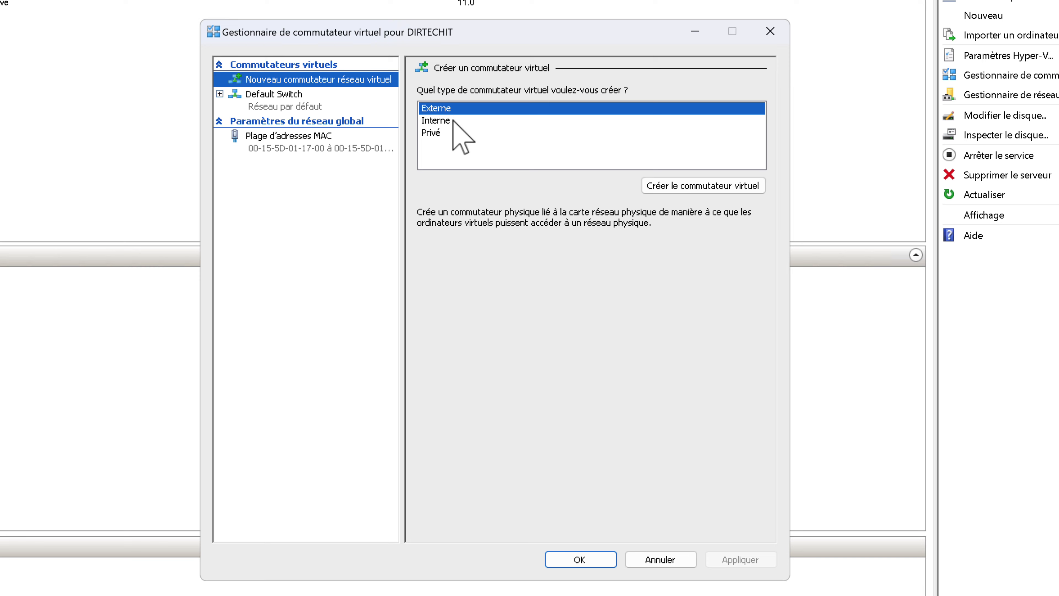
Create an internal switch named LAN, noted 'LAN 192.168.100.0/24', and apply it.
left_click(322, 200)
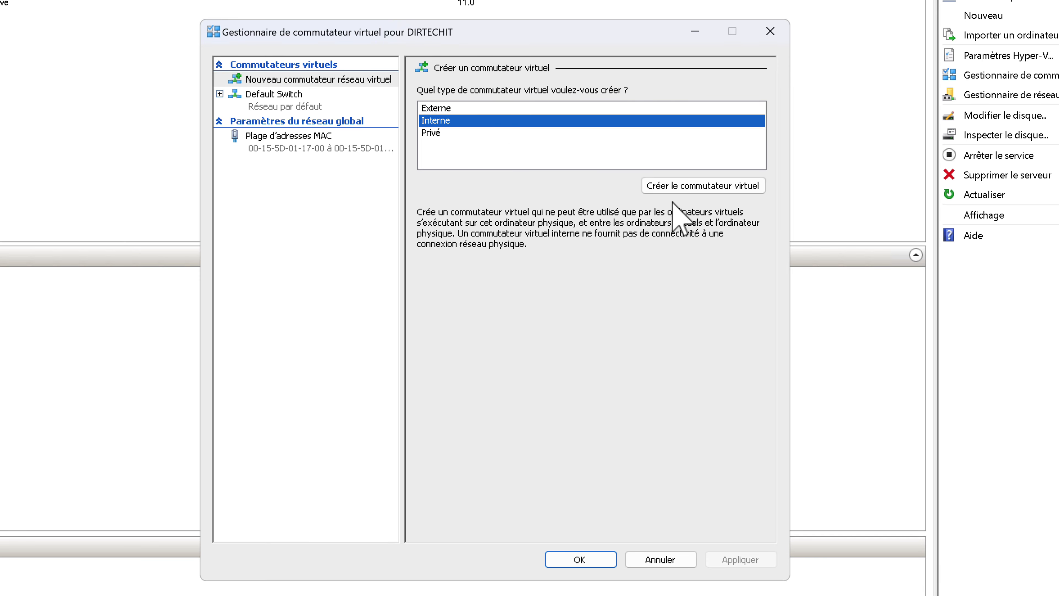
left_click(692, 185)
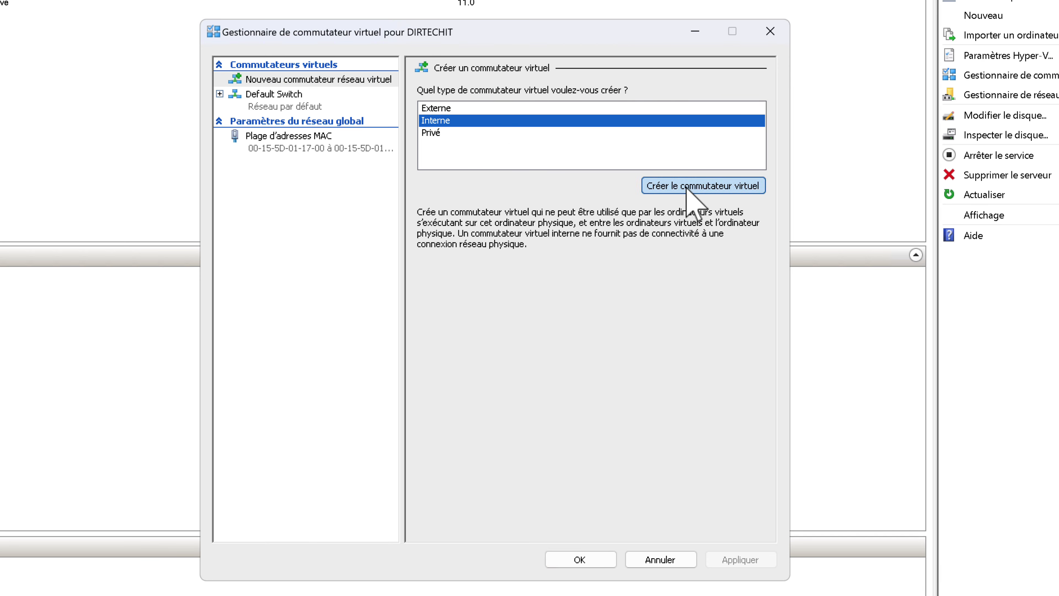
double_click(474, 109)
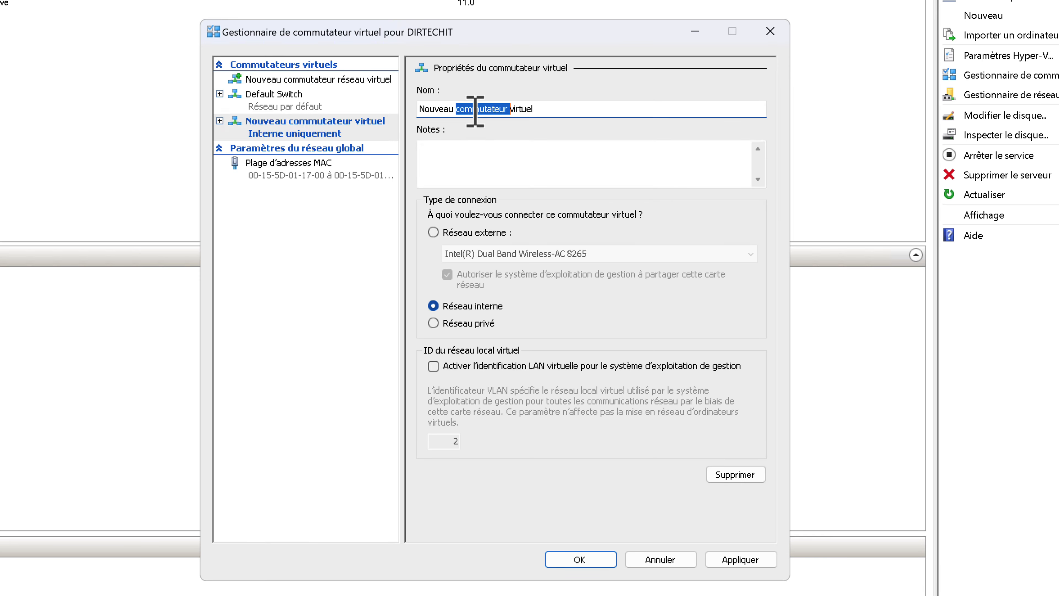
left_click(474, 109)
left_click_drag(537, 110, 383, 106)
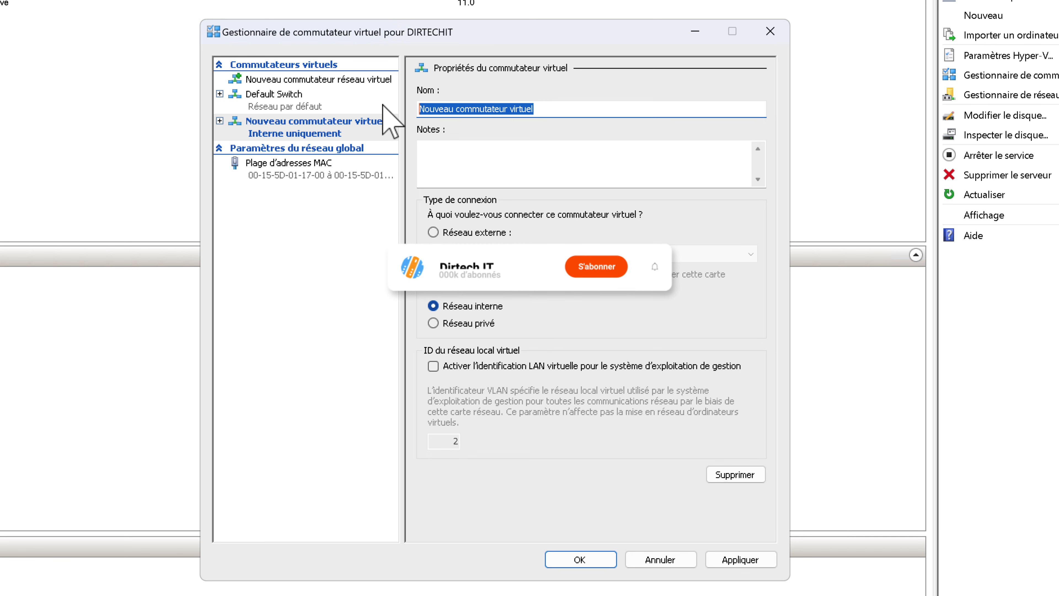
type("LAN")
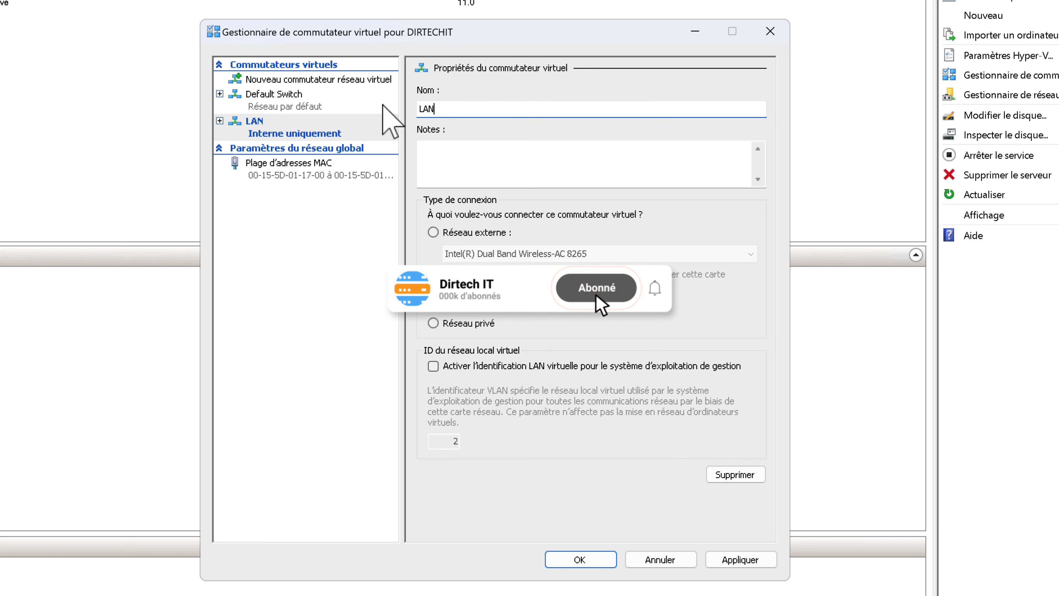
left_click(460, 152)
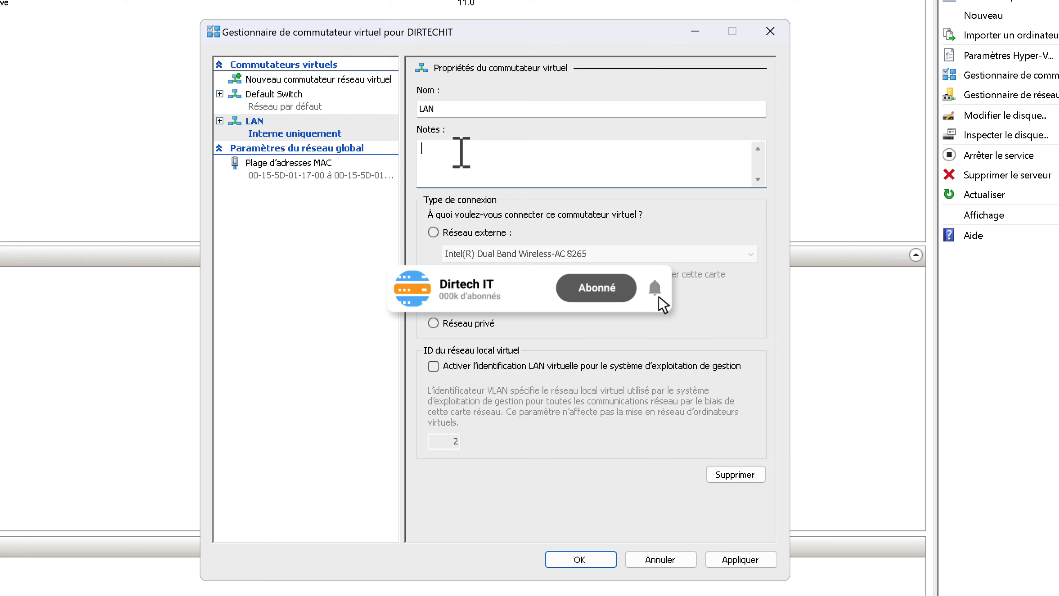
type("LAN")
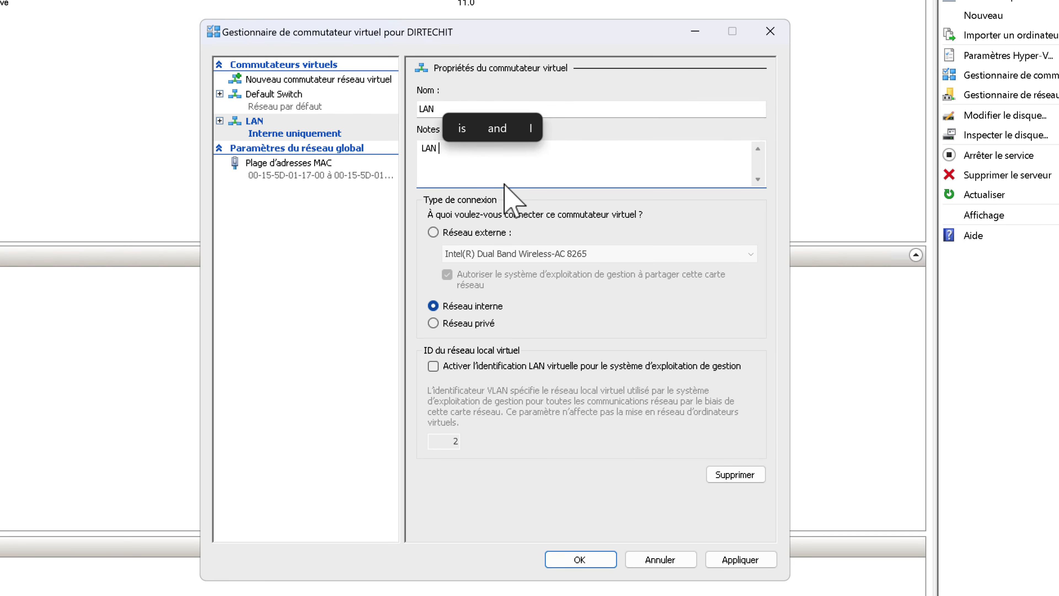
type("192.168.100.0/24")
left_click_drag(539, 146, 394, 146)
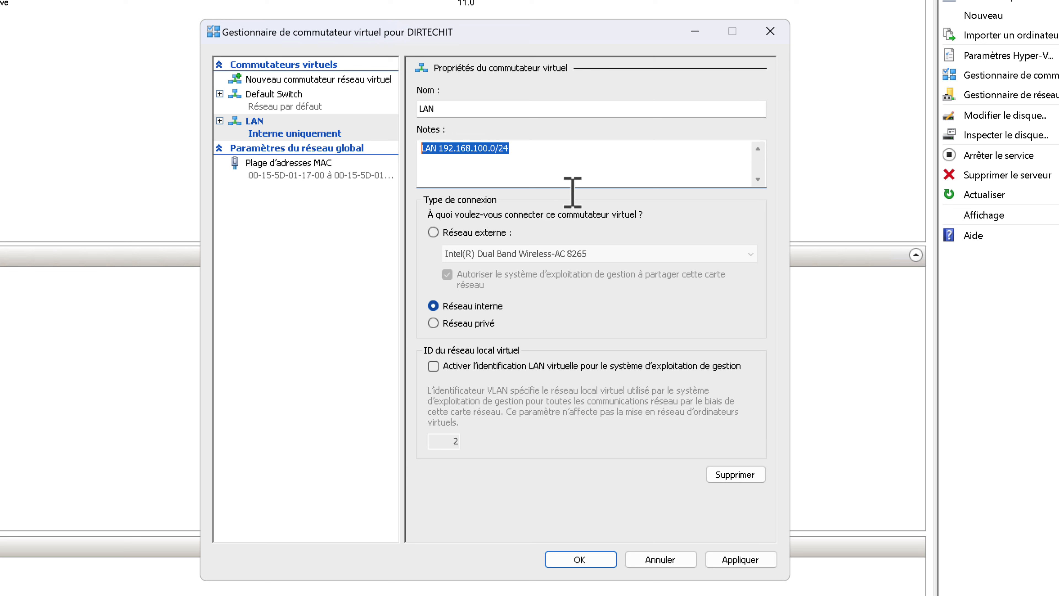
left_click(740, 559)
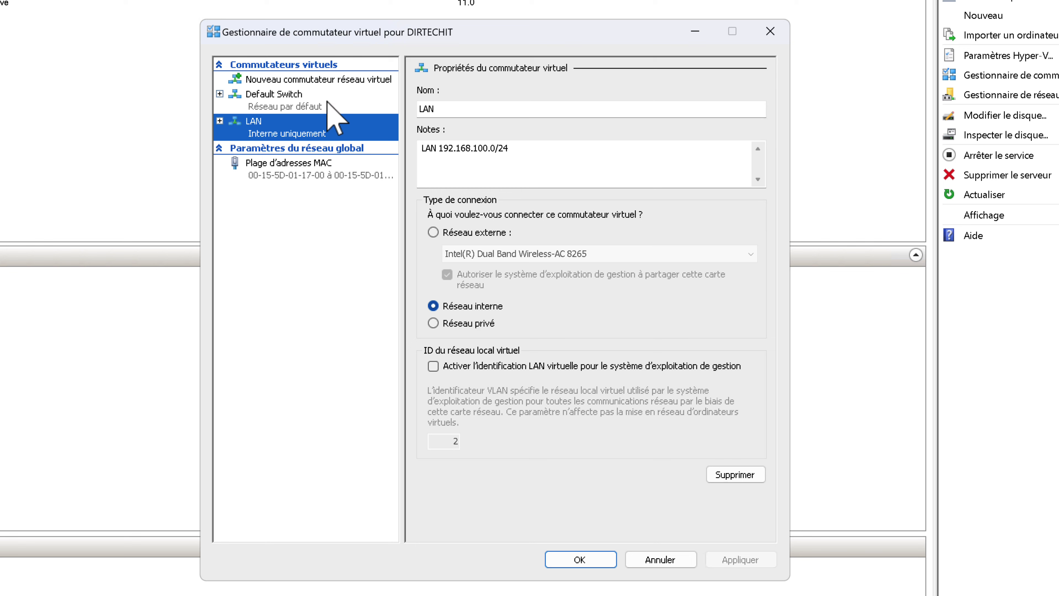
Create a second internal switch named DMZ, noted 'DMZ 10.10.10.0/24', and apply it.
left_click(313, 79)
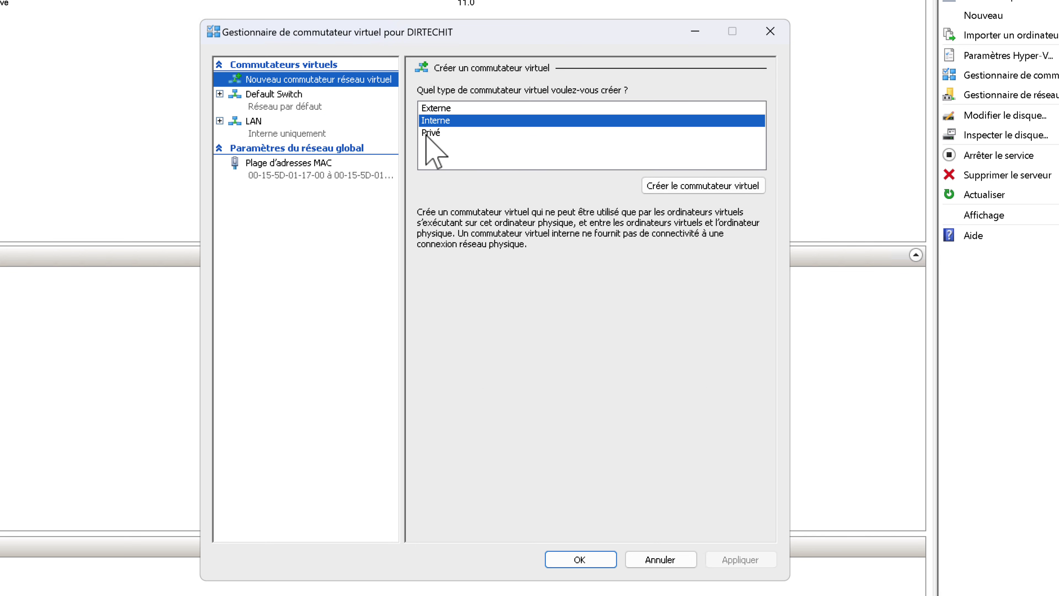
left_click(680, 190)
left_click_drag(551, 110, 367, 103)
type("DMZ")
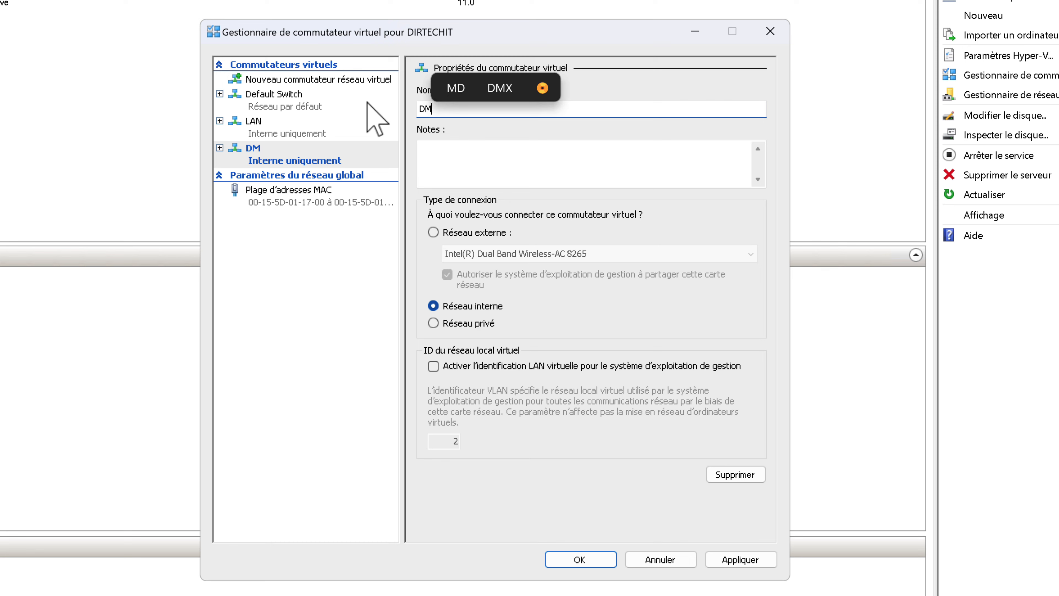
left_click(438, 161)
type("DMZ 10.10.10.0/24")
left_click(738, 559)
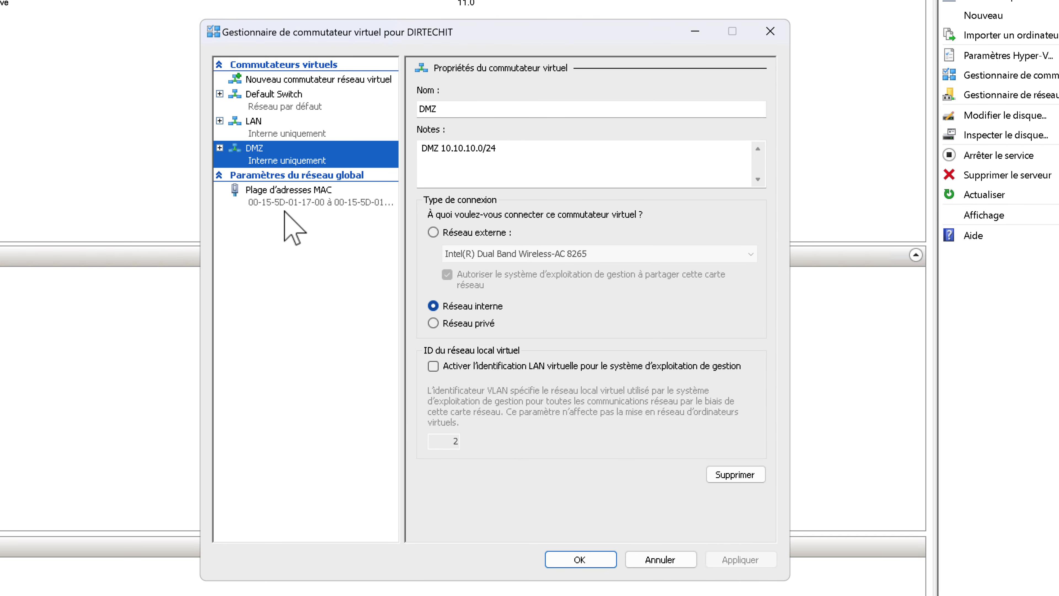
left_click(303, 79)
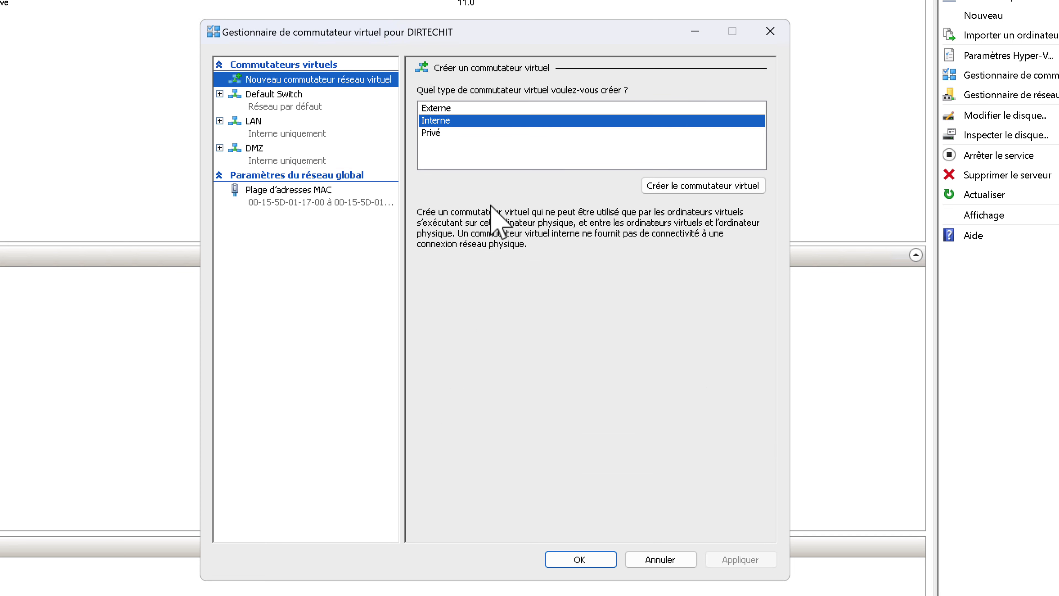
Create external switch WAN on the Intel(R) Ethernet Connection (4) I219-LM adapter, confirm, and close.
left_click(435, 109)
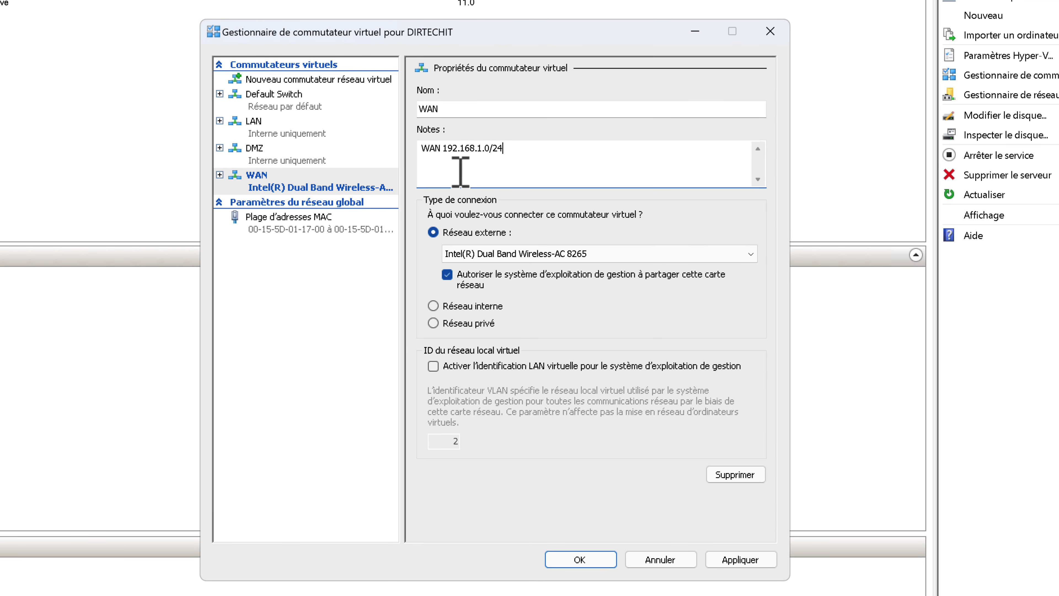
left_click(532, 252)
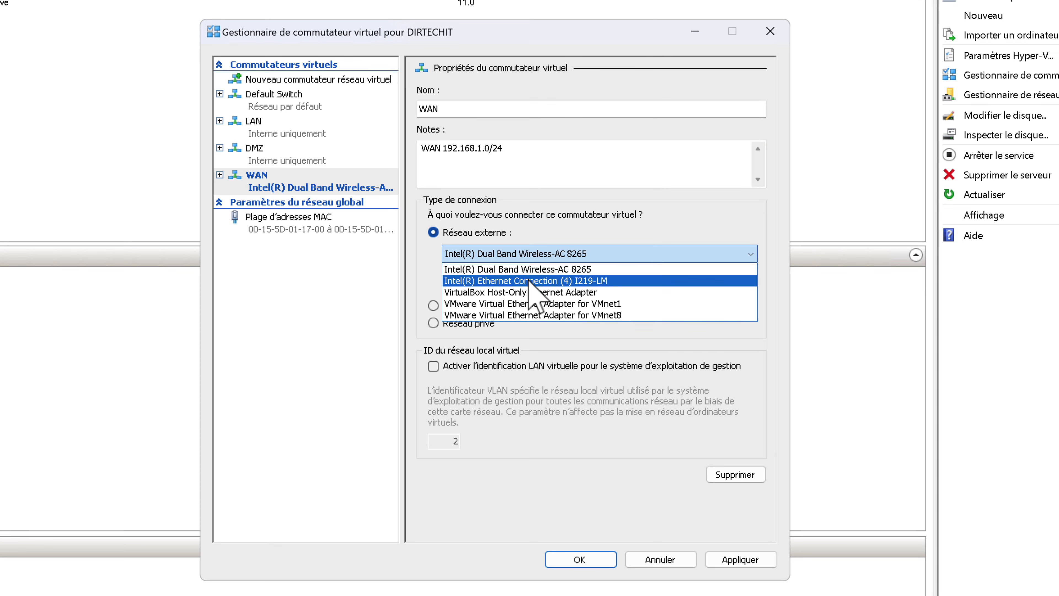
left_click(512, 281)
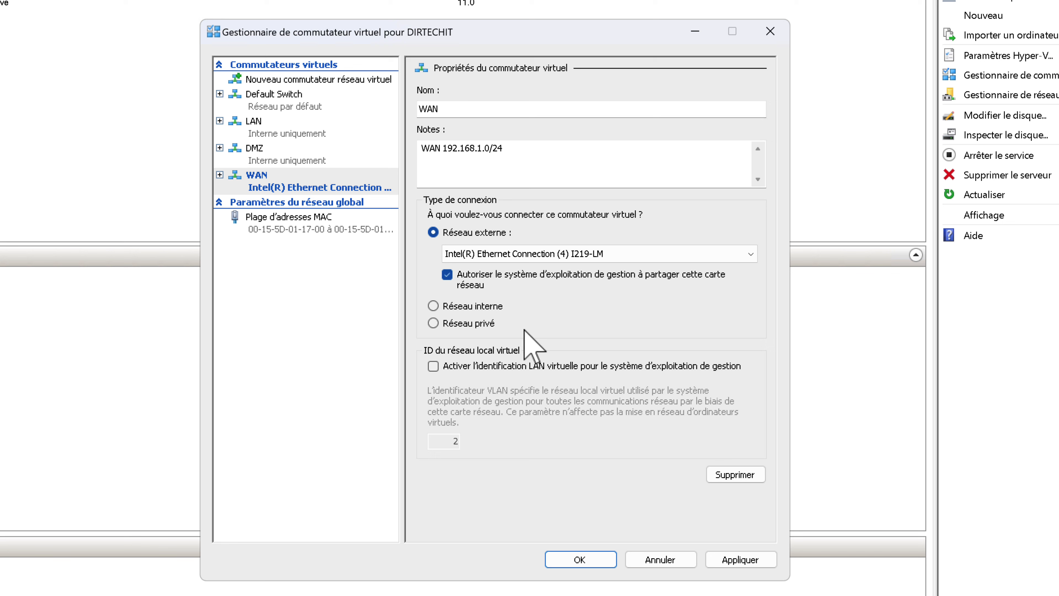
left_click(736, 559)
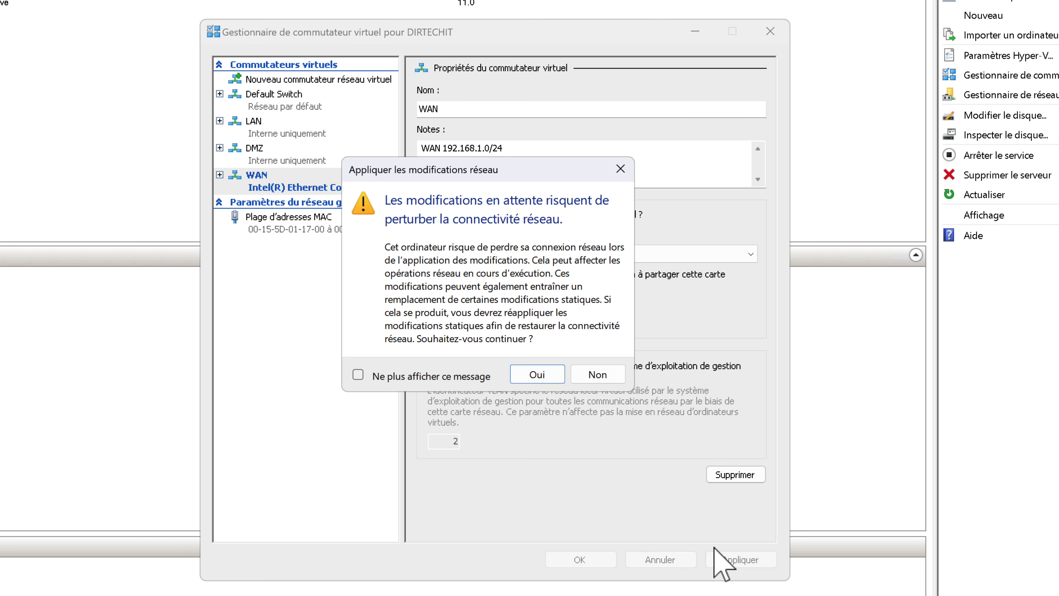
left_click(534, 375)
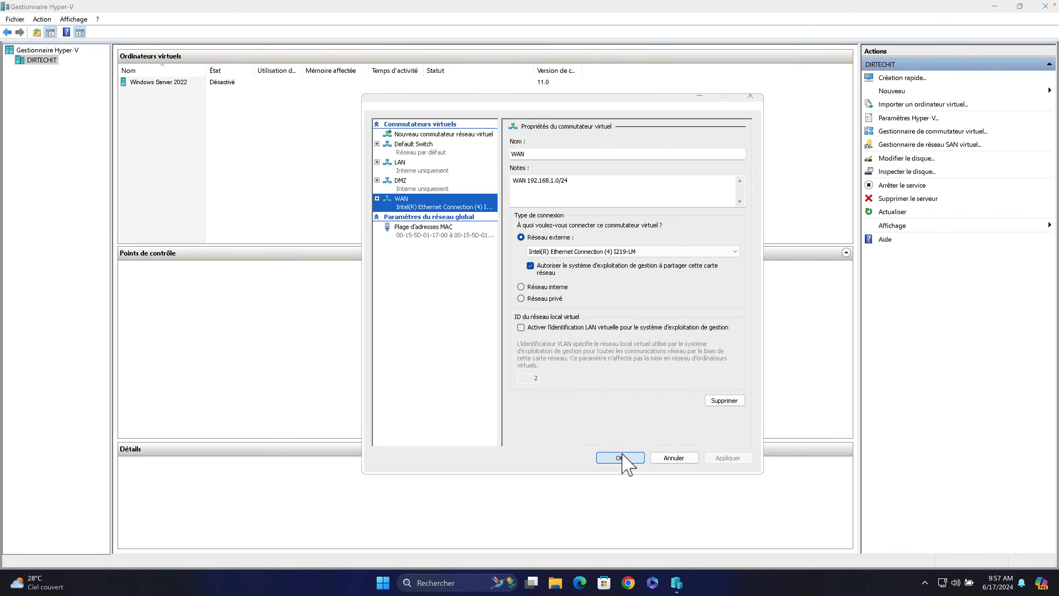
left_click(580, 558)
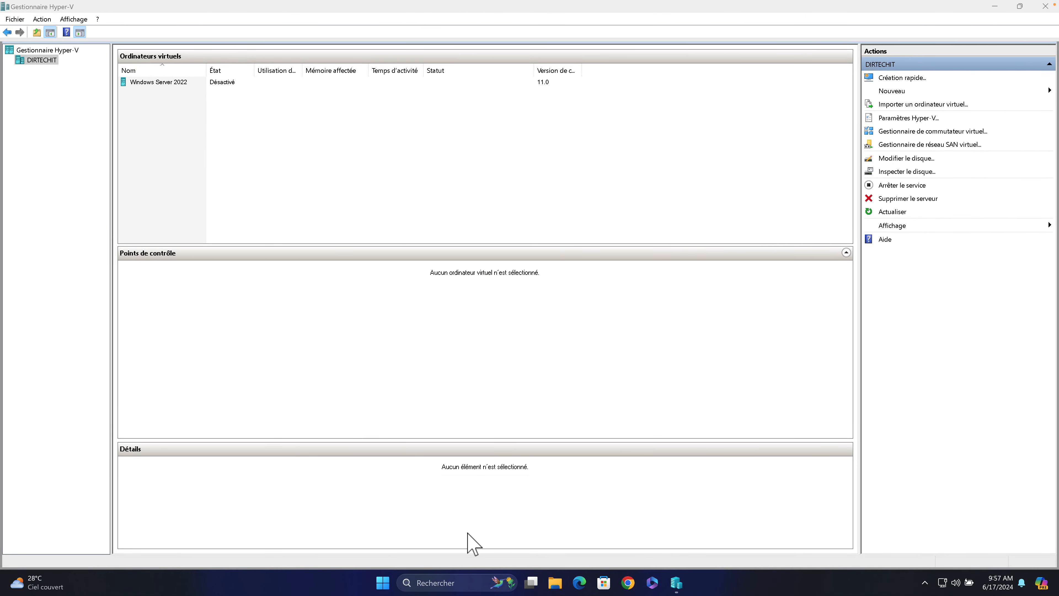
Open the vEthernet (DMZ) adapter properties via Control Panel's Network and Sharing Center.
left_click(435, 583)
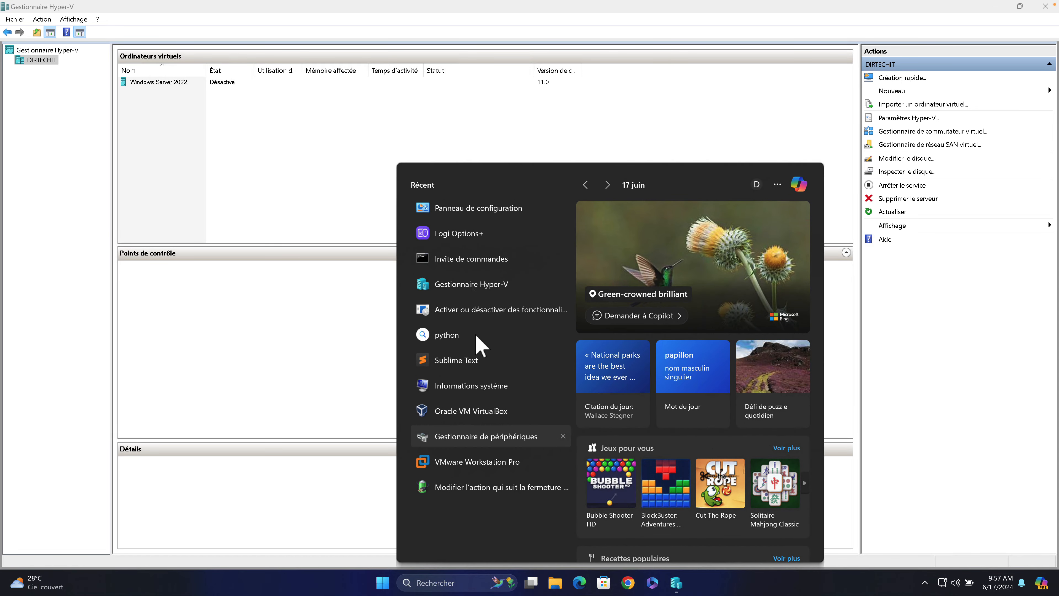
left_click(465, 211)
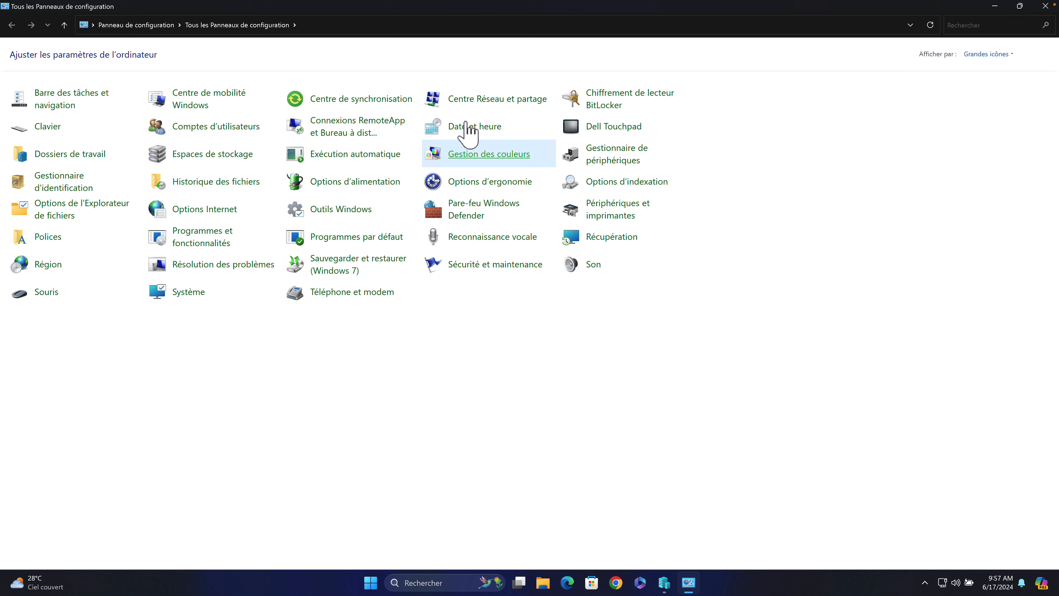
left_click(474, 109)
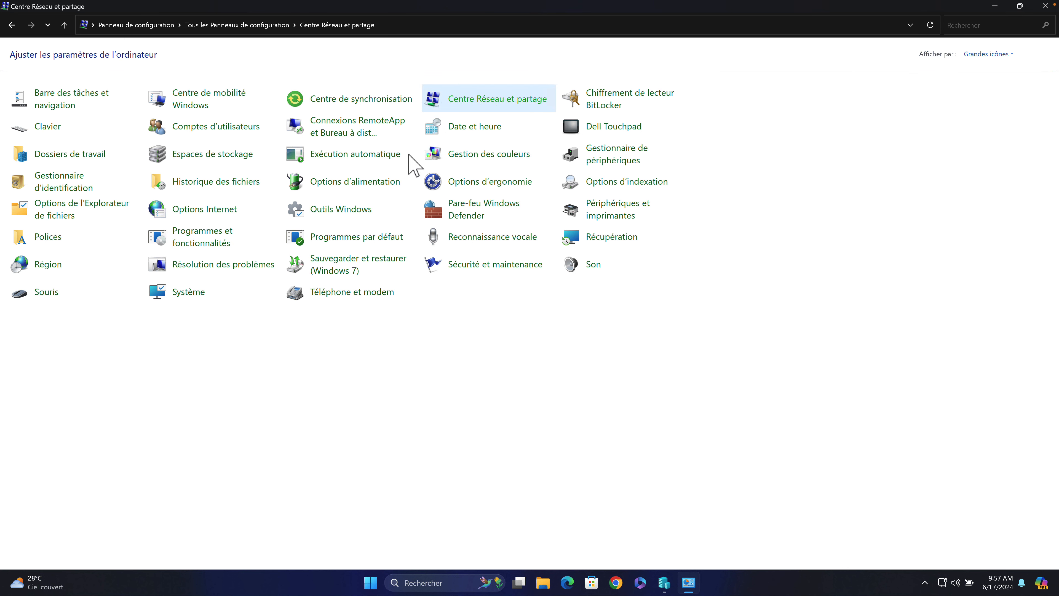
left_click(390, 136)
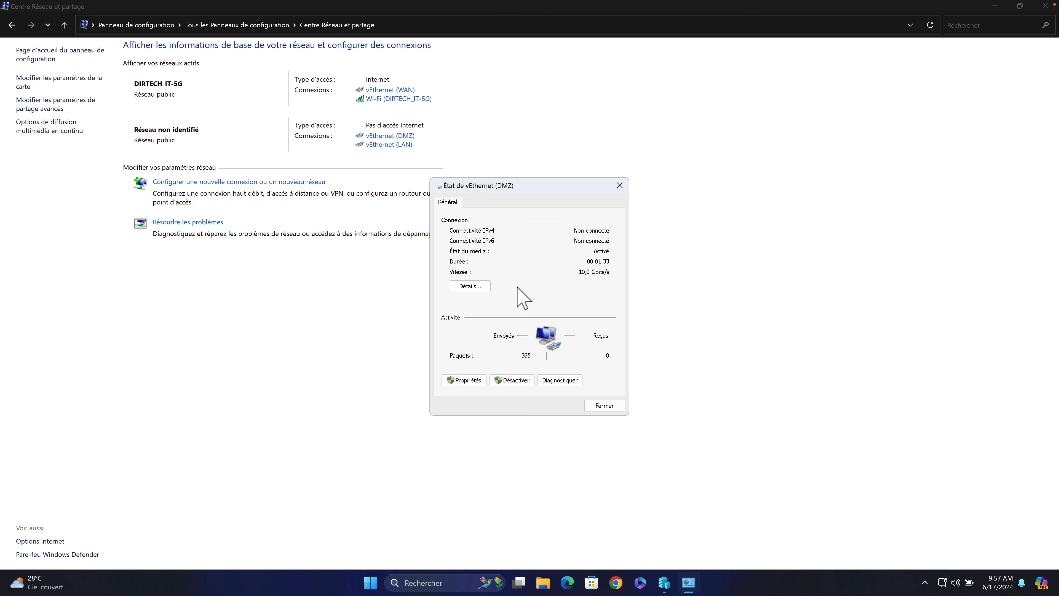
left_click(465, 380)
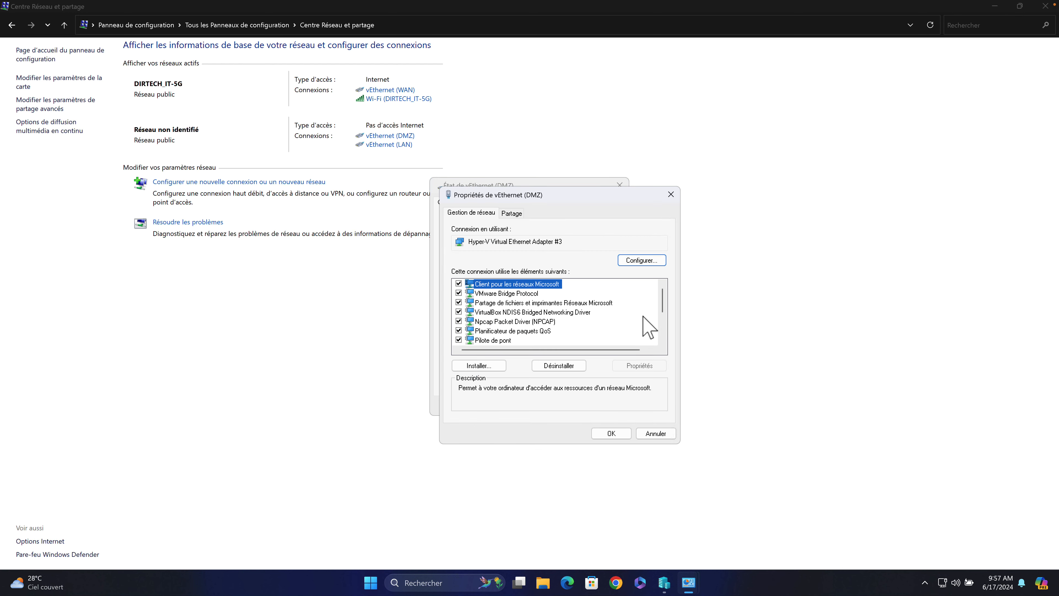
Give DMZ a manual 10.10.10 IPv4 address, edit LAN's IPv4 settings, then close Network Connections.
scroll(662, 311, "down", 1)
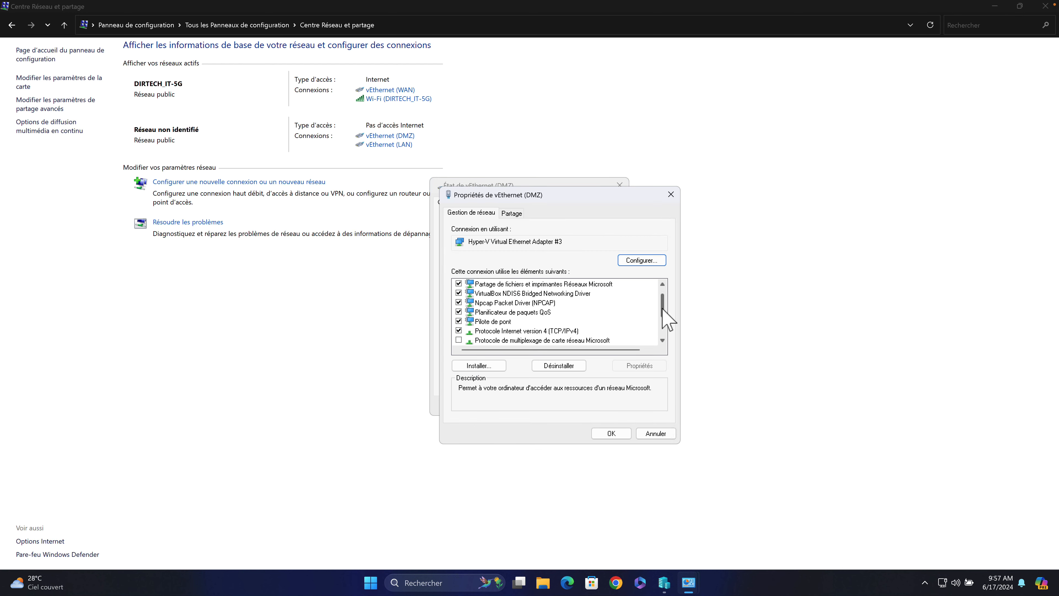
left_click(529, 332)
left_click(634, 365)
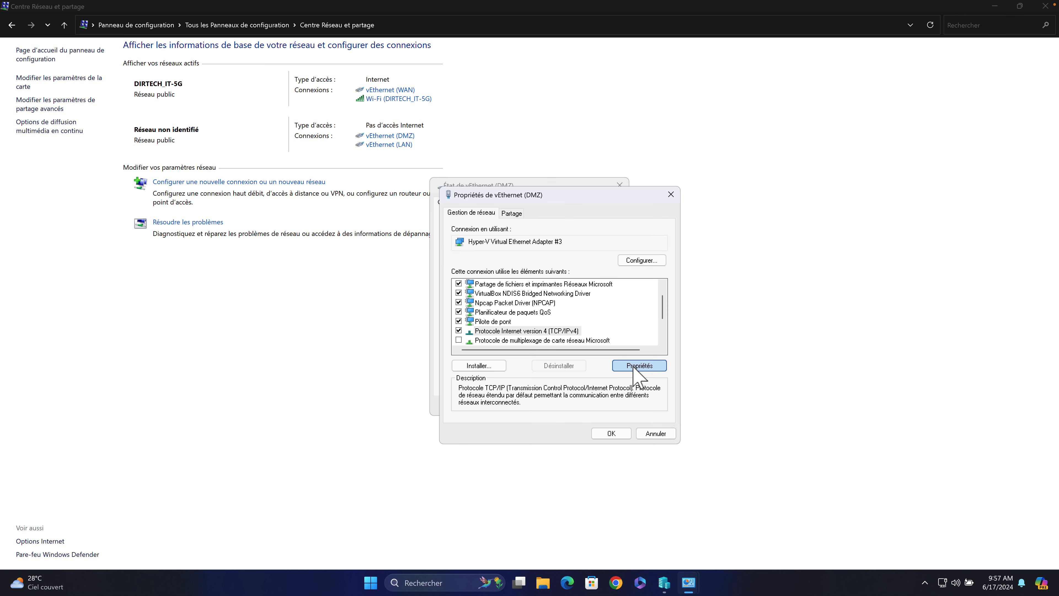
left_click(516, 316)
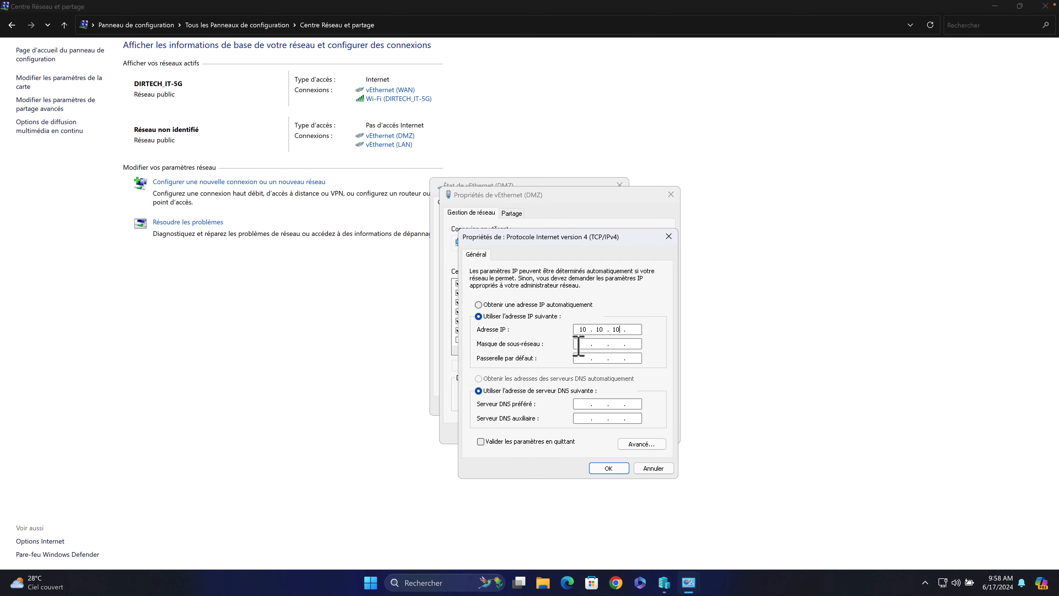
type("255")
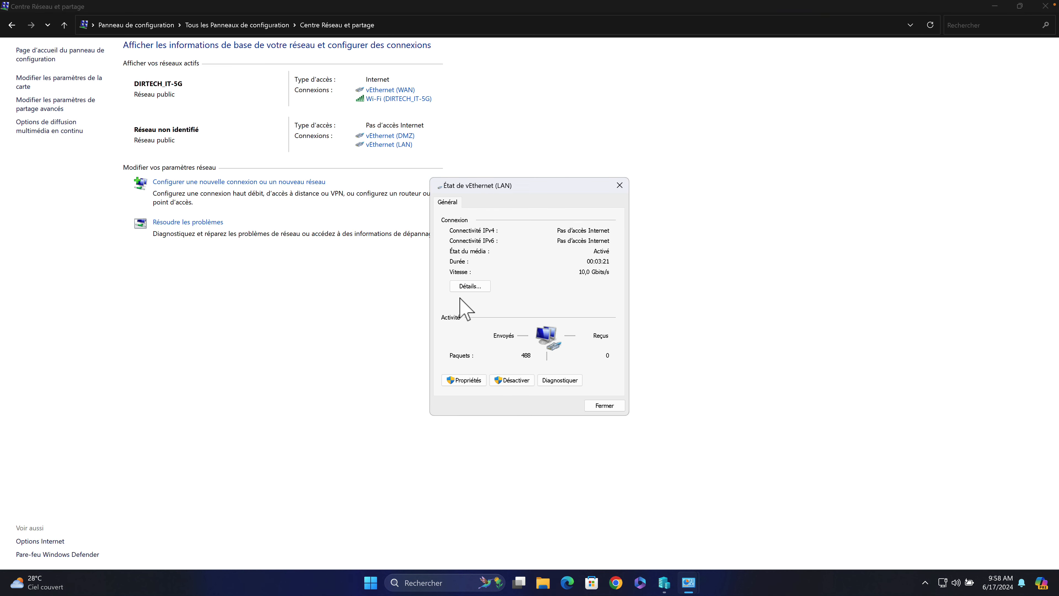
left_click(639, 365)
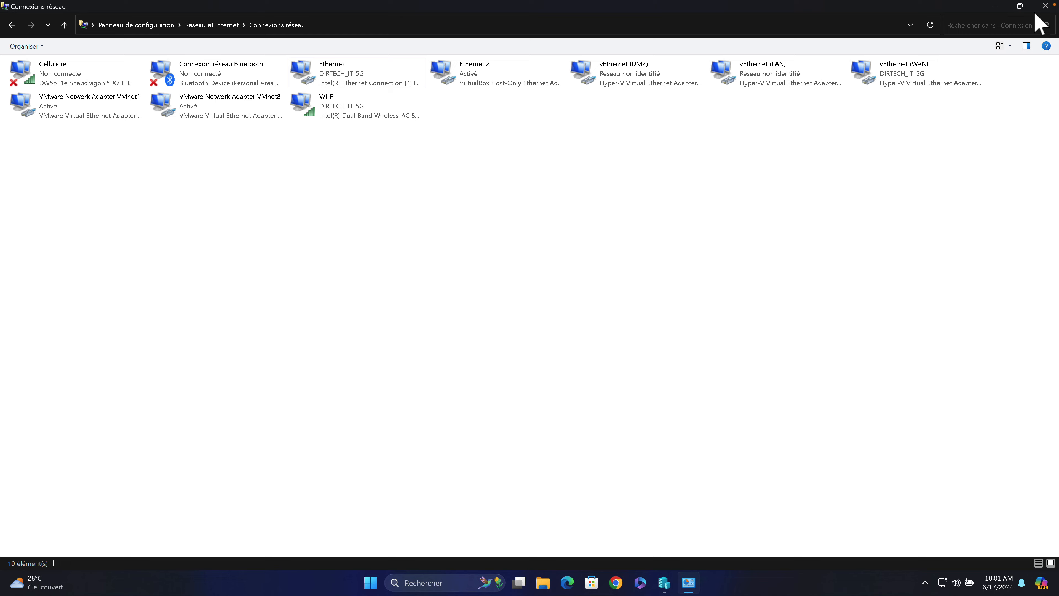
left_click(1045, 6)
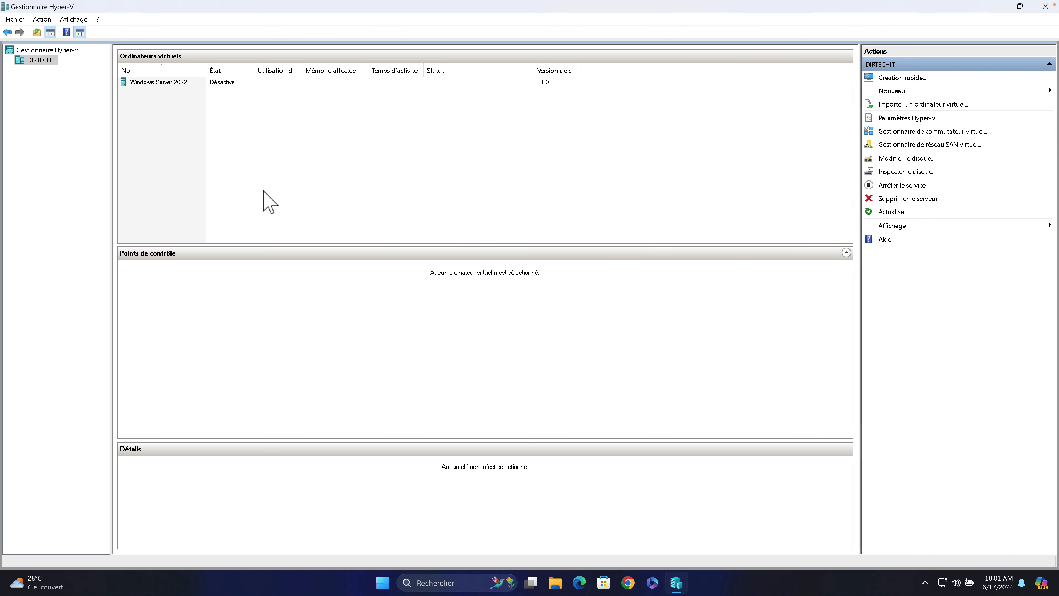
Start a new virtual machine on DIRTECHIT named pfsense, as Generation 2.
right_click(44, 61)
mouse_move(180, 78)
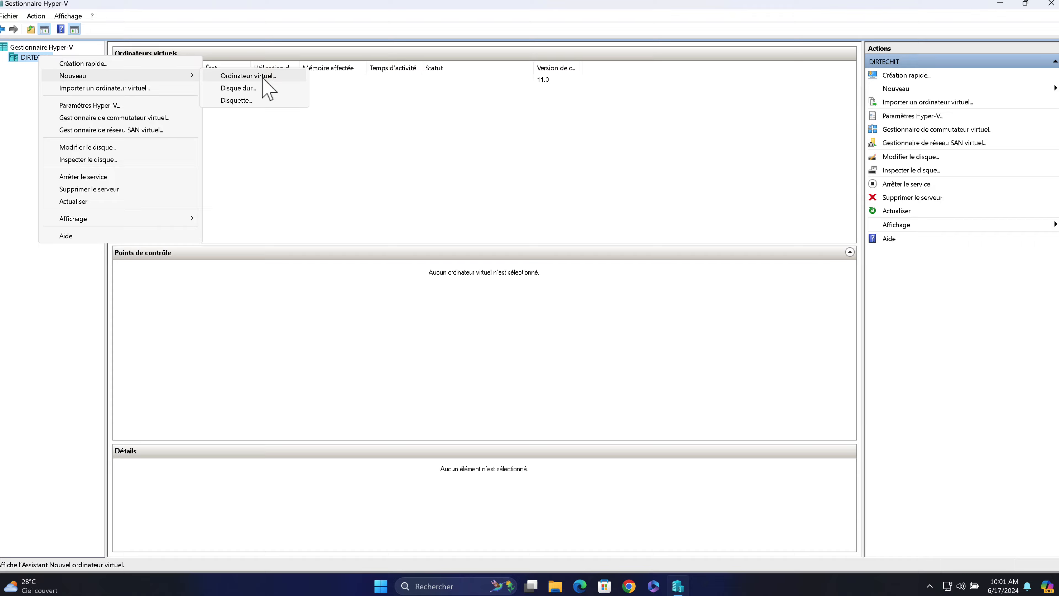
left_click(267, 81)
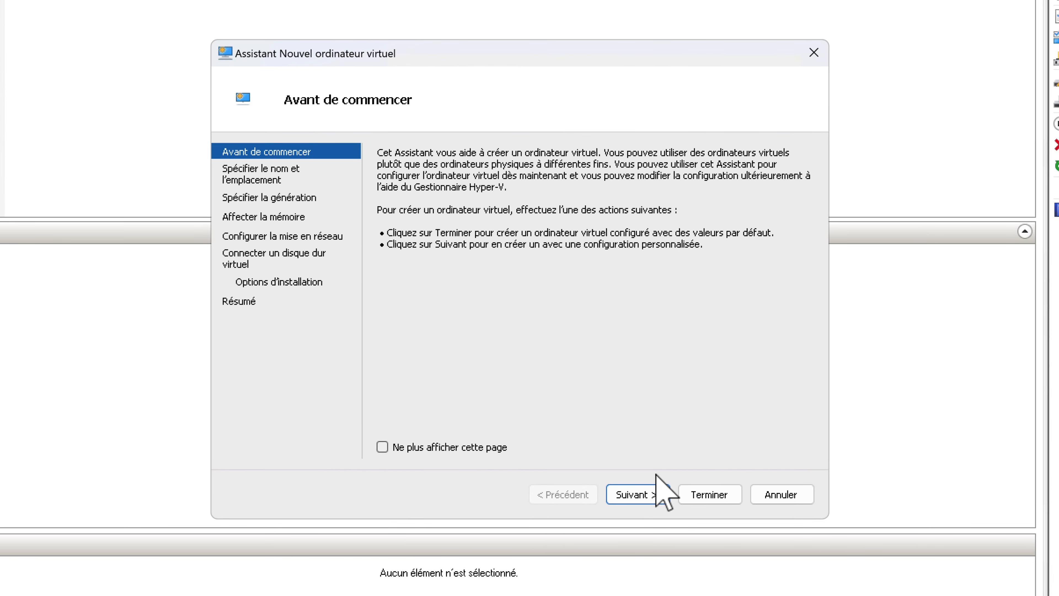
left_click(627, 493)
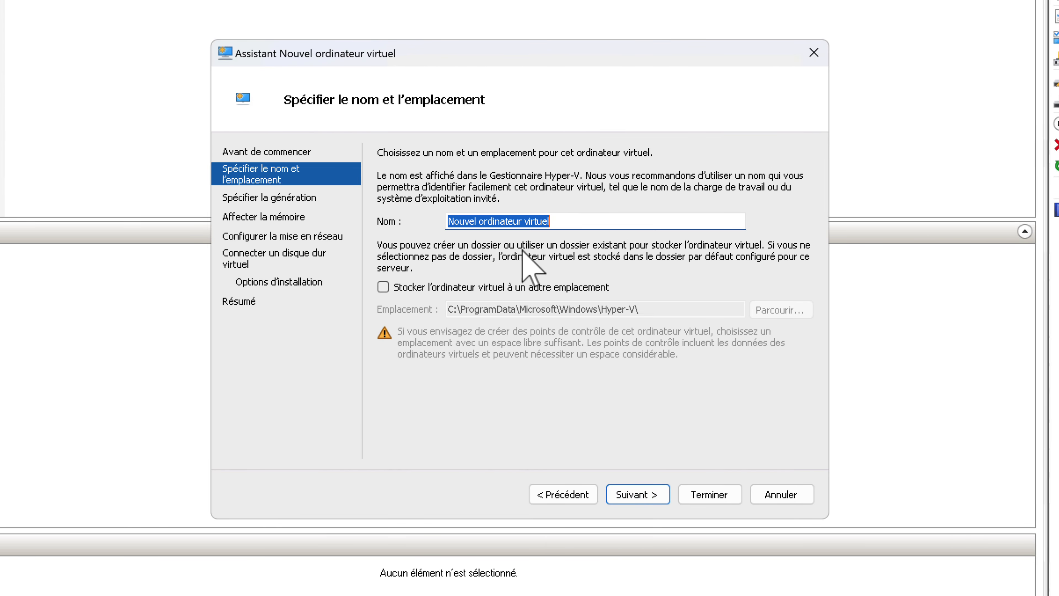
type("pfsense")
left_click(631, 495)
left_click(384, 227)
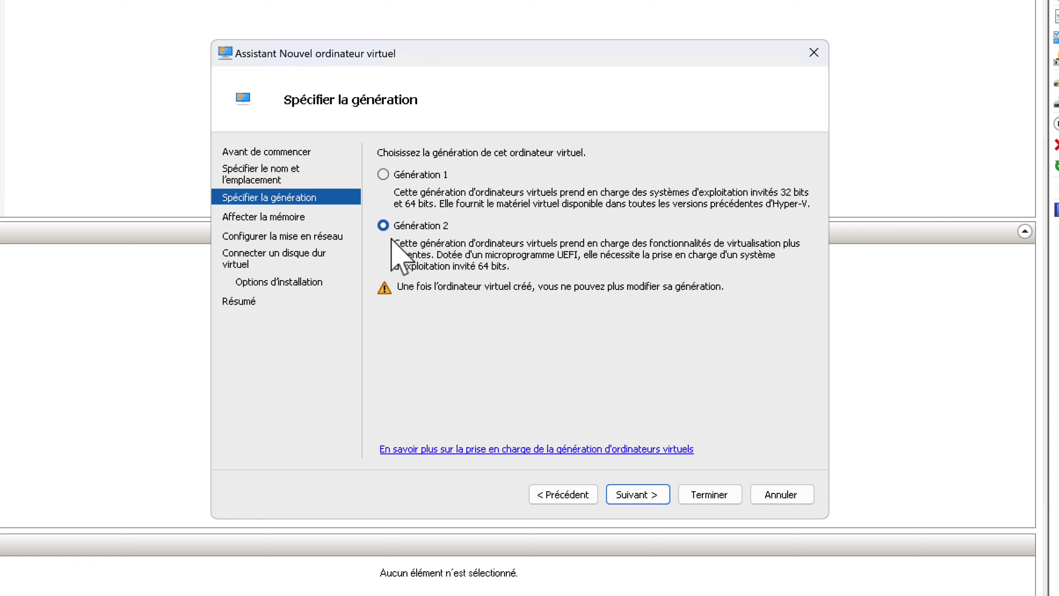
left_click(627, 499)
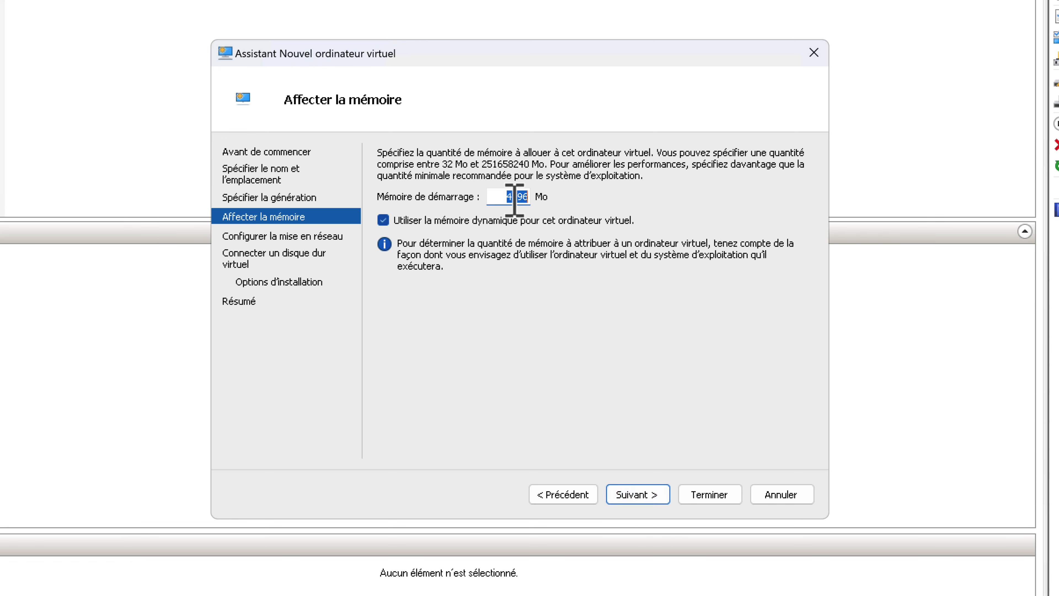
Give it 2048 MB startup memory, no network connection and a 20 GB virtual disk.
type("20")
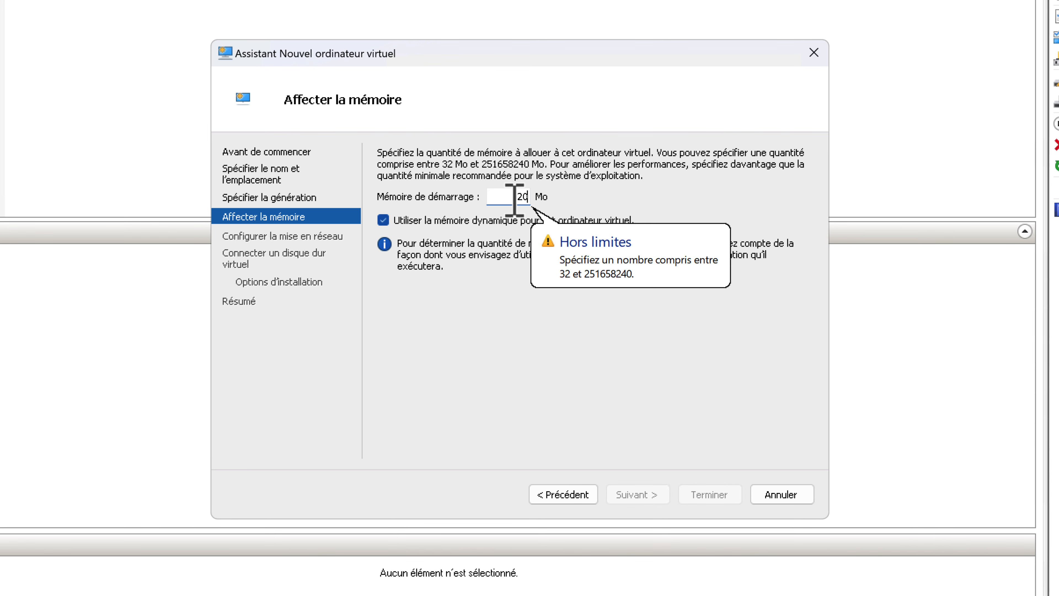
type("48")
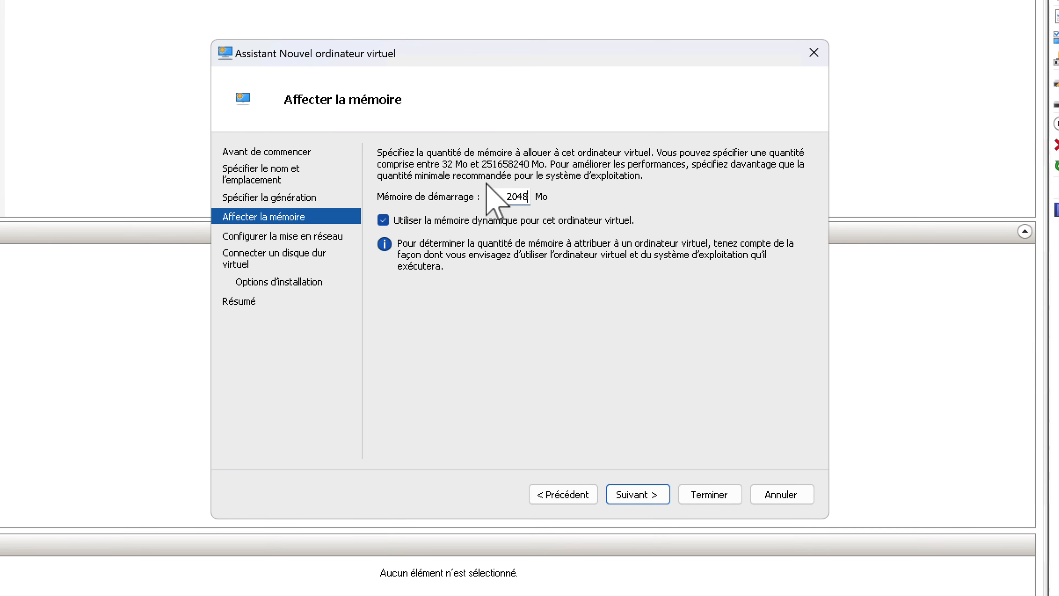
left_click(632, 492)
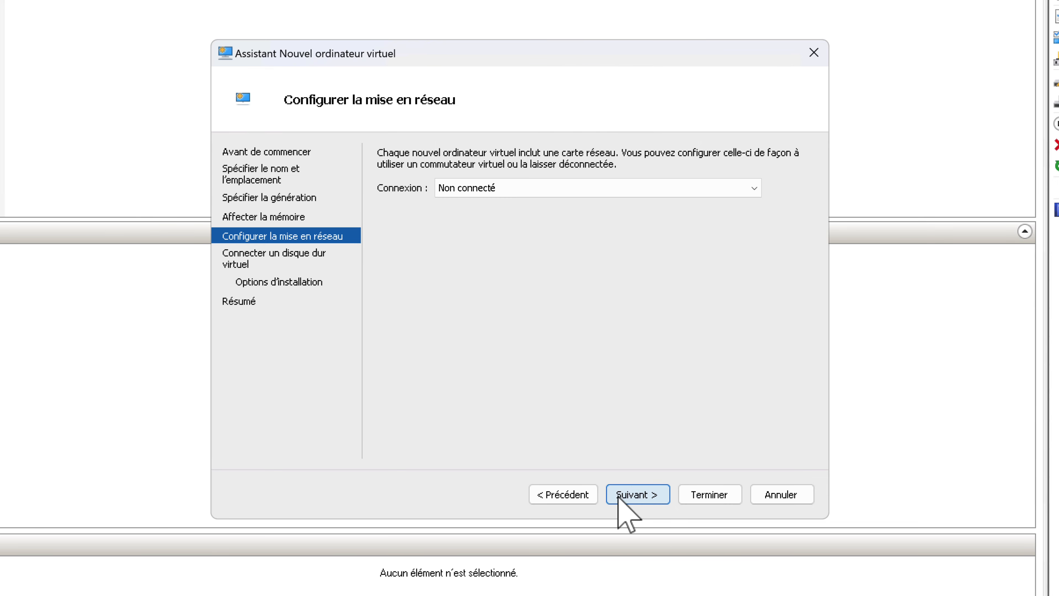
left_click(629, 496)
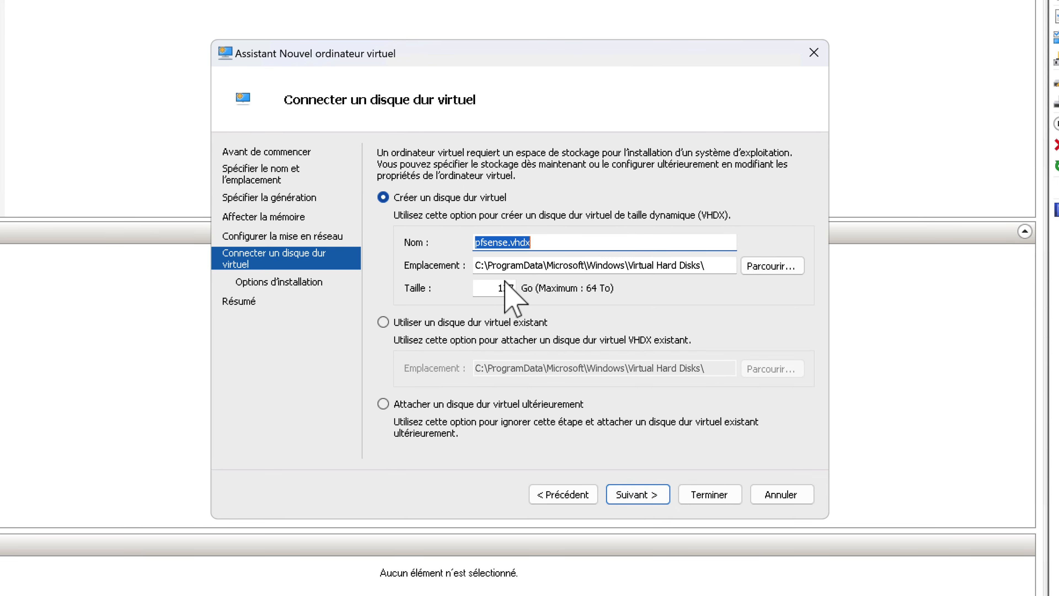
left_click(506, 292)
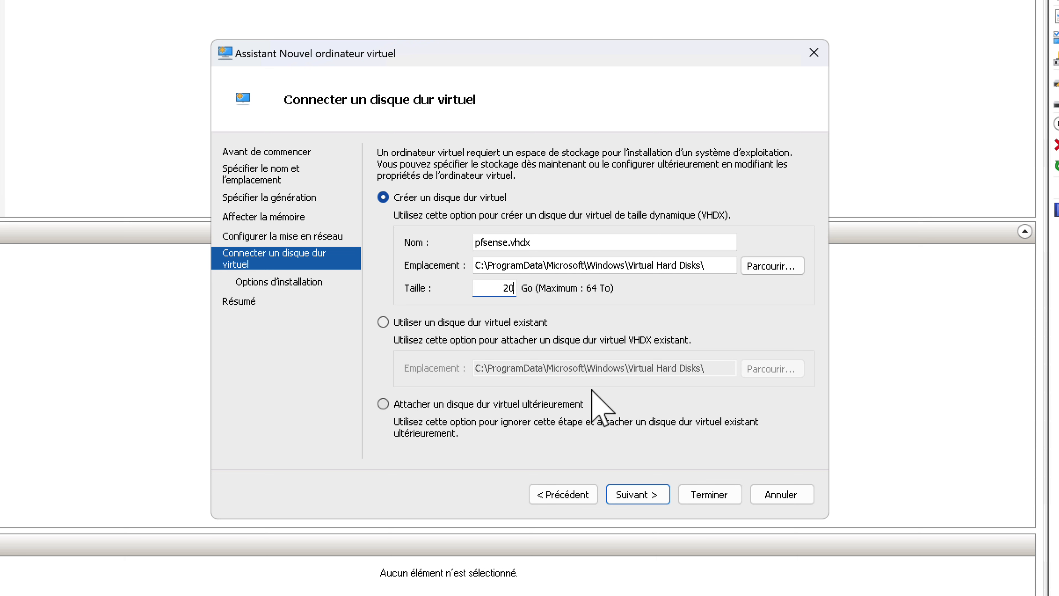
left_click(636, 493)
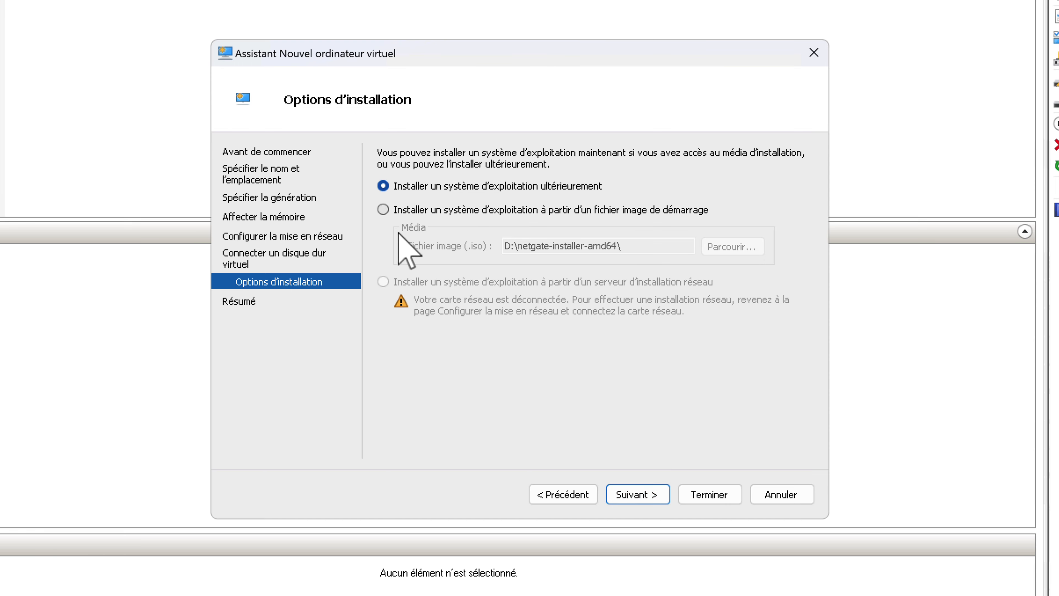
Set it to boot from the pfSense installer ISO and finish creating the machine.
left_click(383, 210)
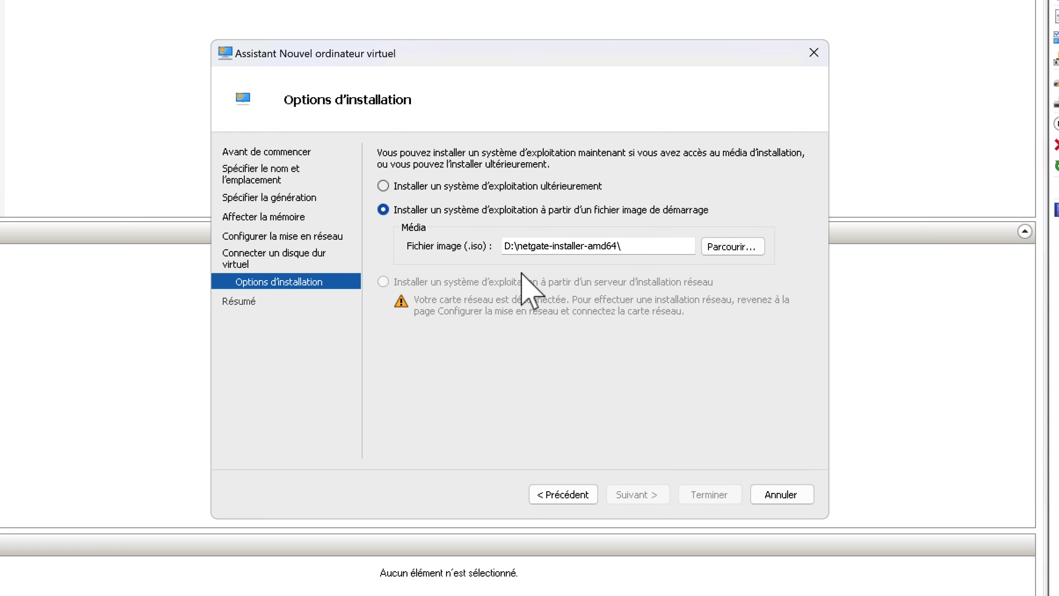
left_click(723, 247)
left_click(499, 210)
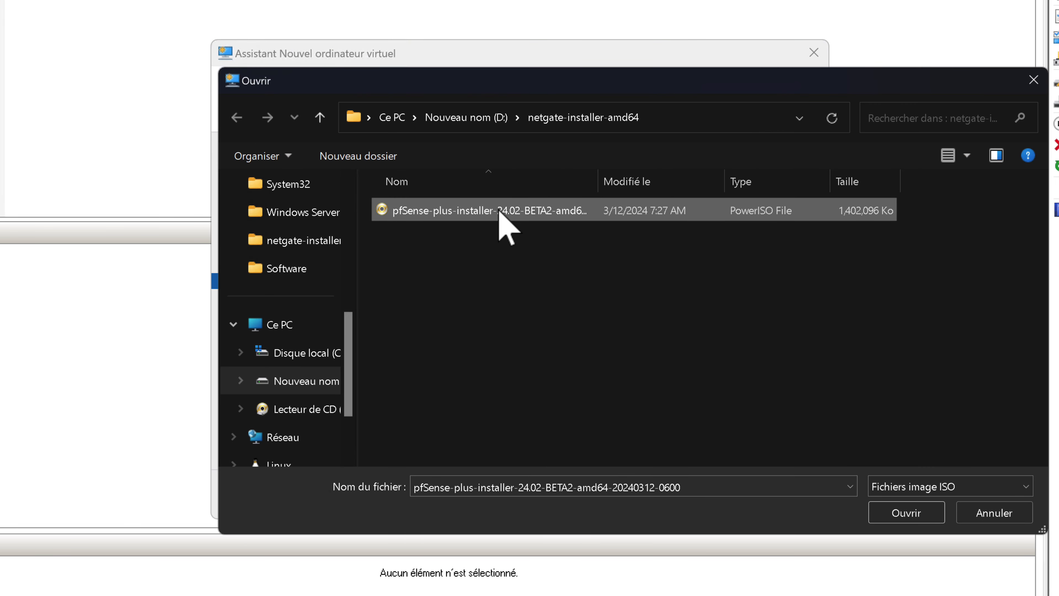
left_click(901, 518)
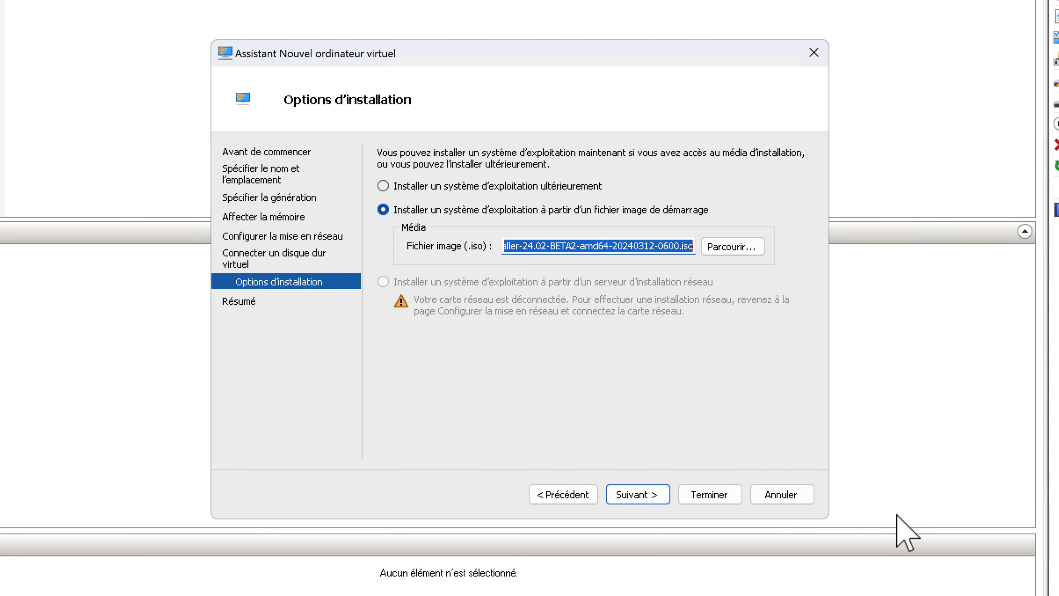
left_click(651, 502)
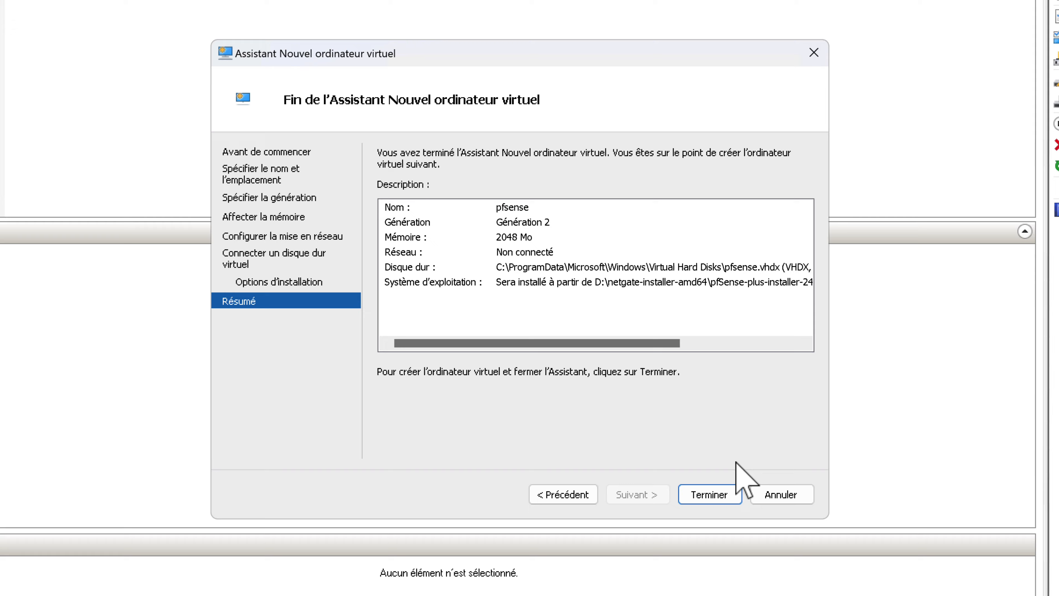
left_click(708, 494)
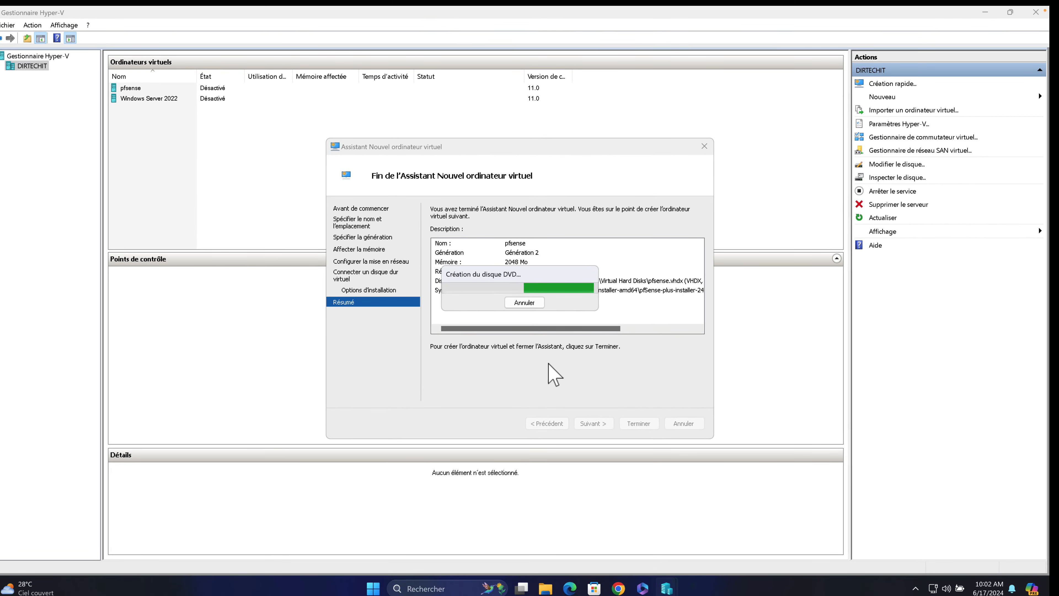
Connect the pfsense VM's network adapter to the WAN virtual switch and apply.
left_click(162, 86)
right_click(163, 87)
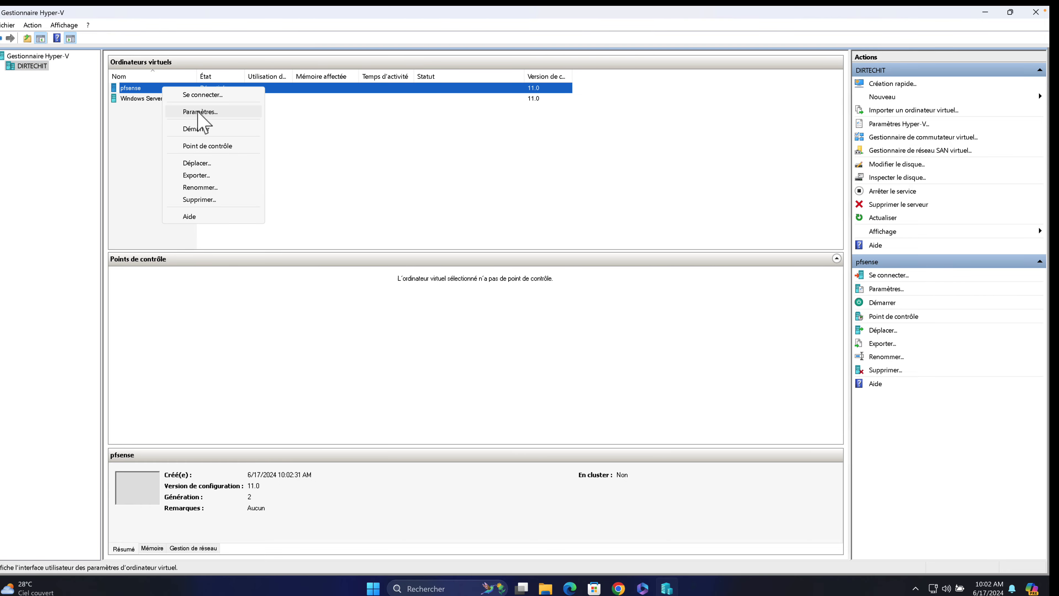
left_click(209, 112)
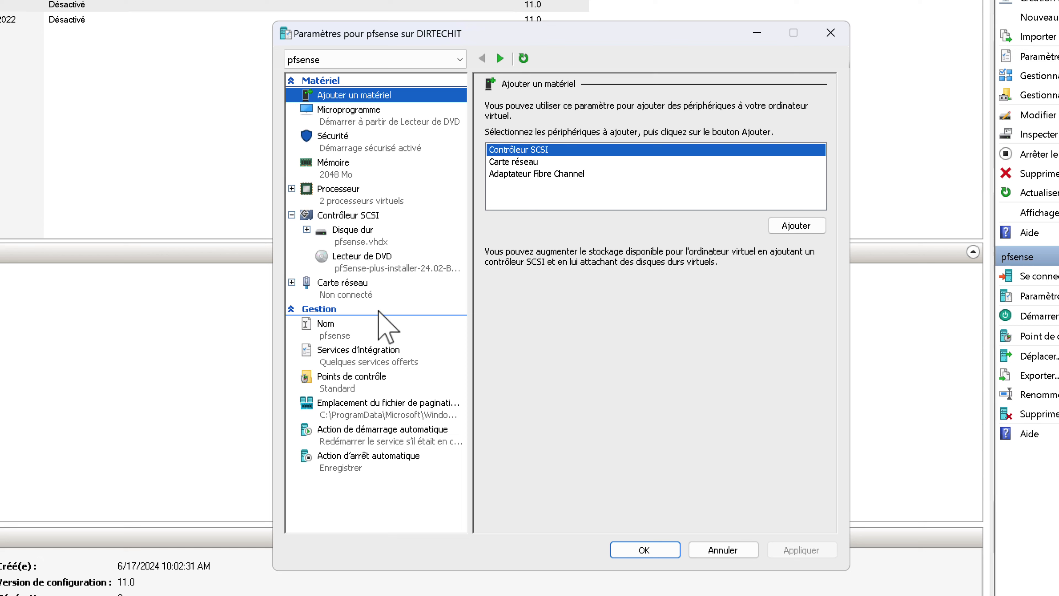
left_click(346, 288)
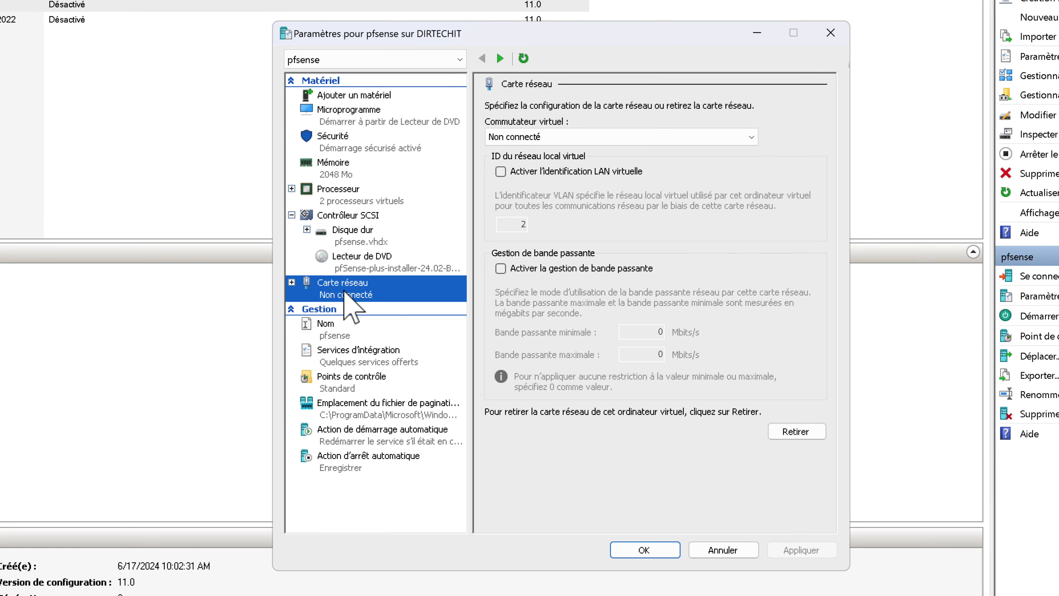
left_click(555, 140)
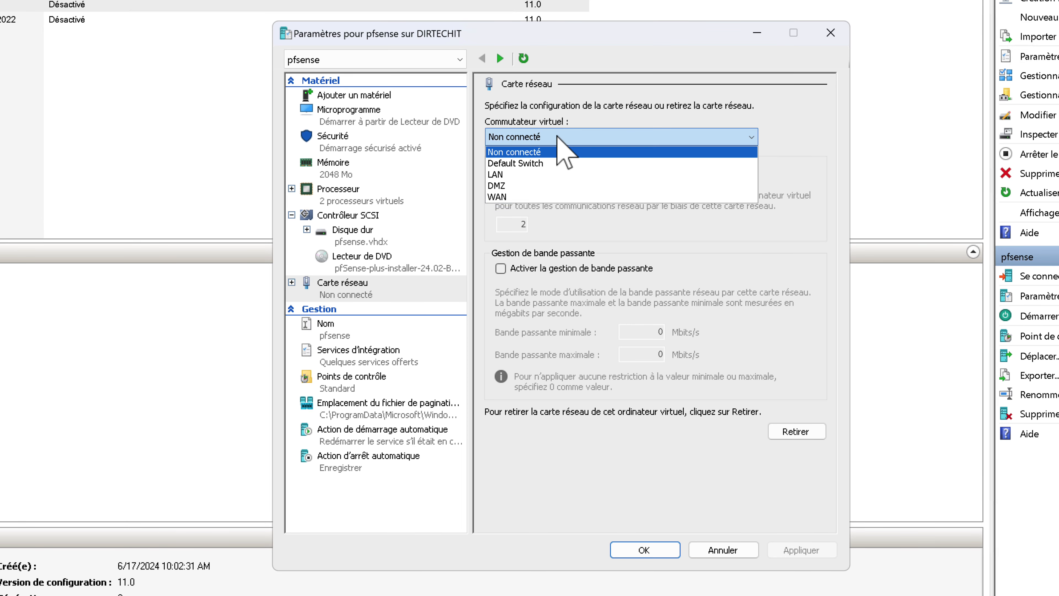
left_click(516, 196)
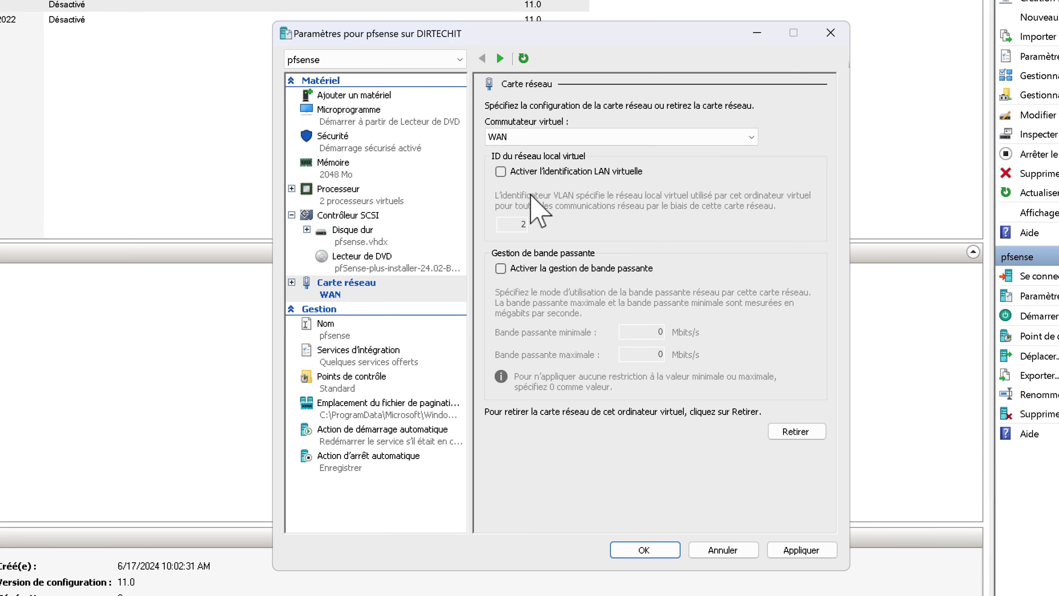
left_click(798, 549)
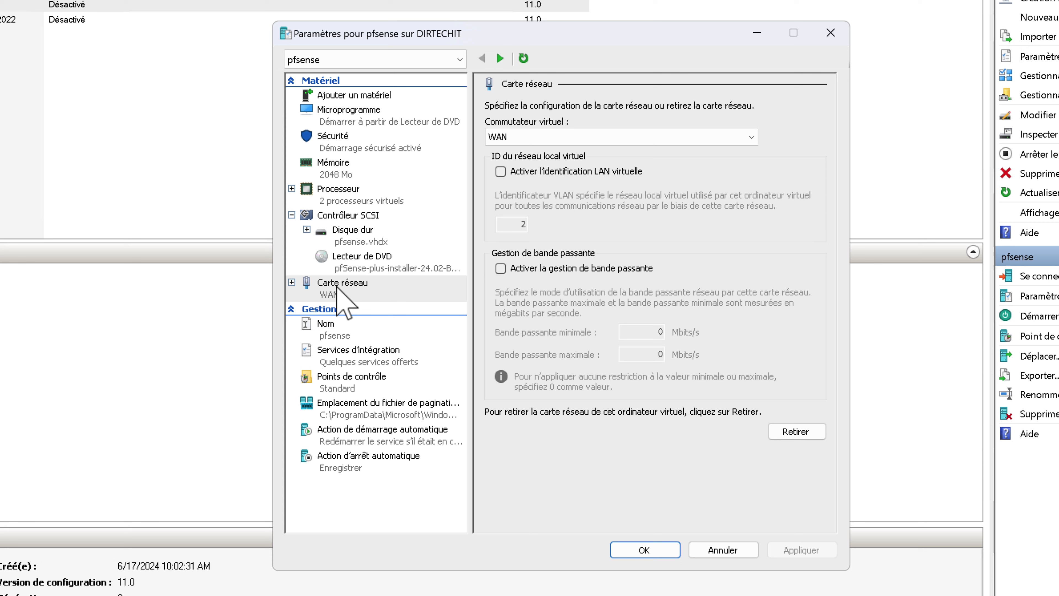
left_click(345, 97)
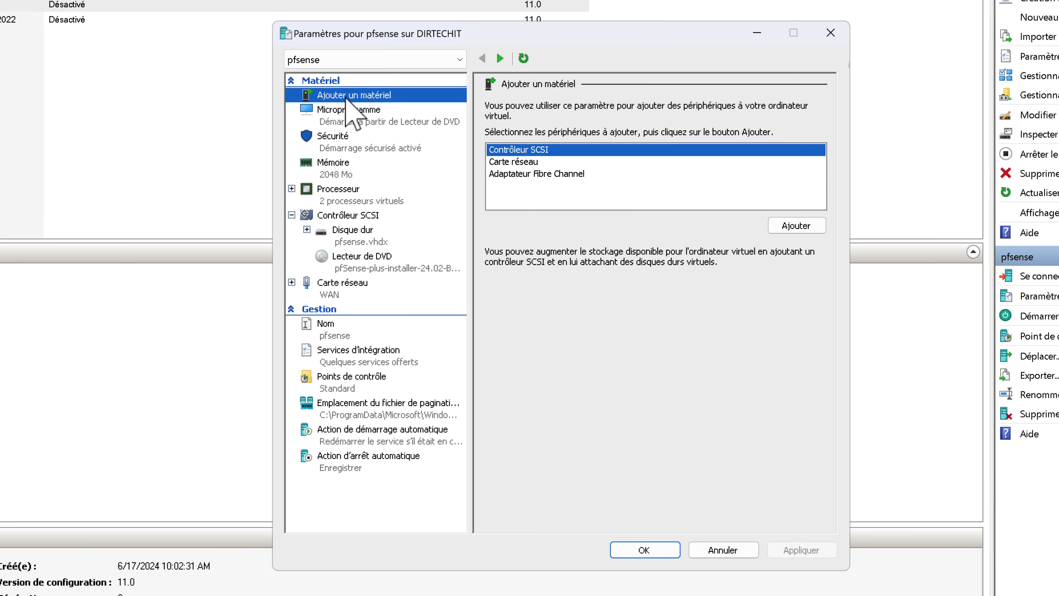
Add a second network adapter to pfsense connected to the LAN switch.
left_click(515, 163)
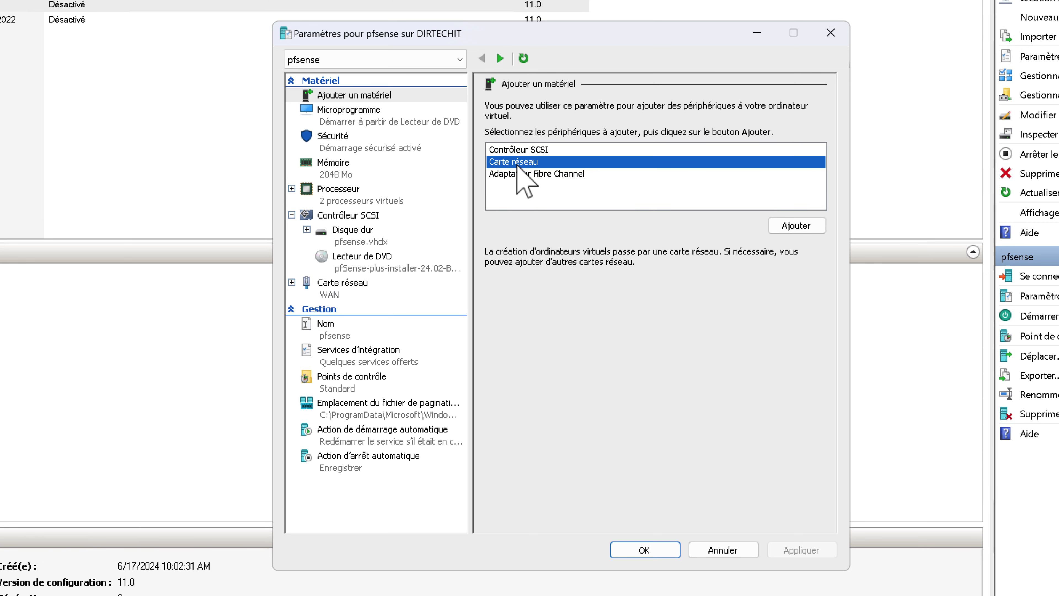
left_click(796, 226)
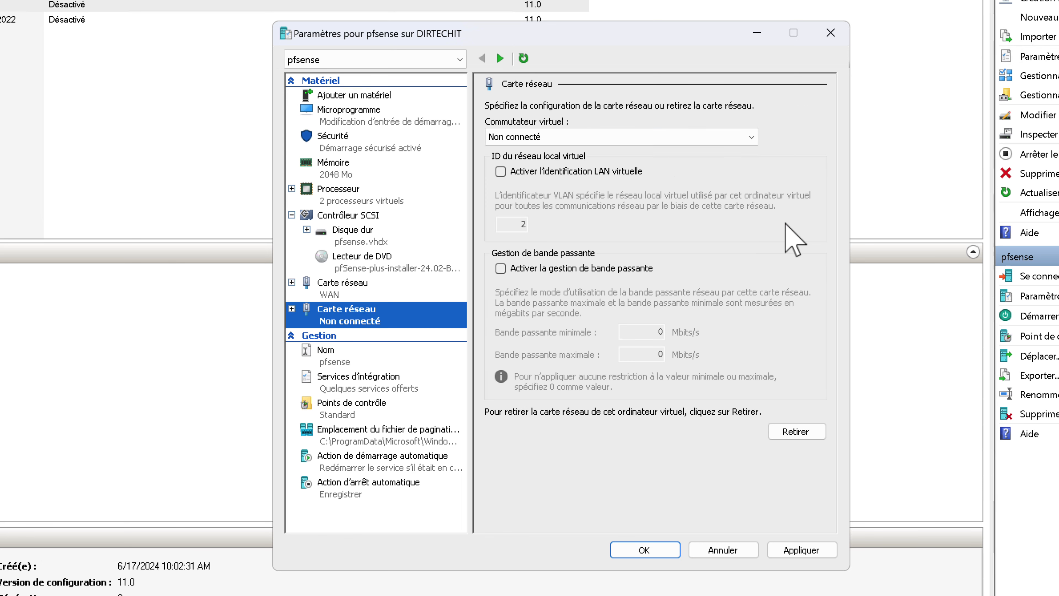
left_click(559, 137)
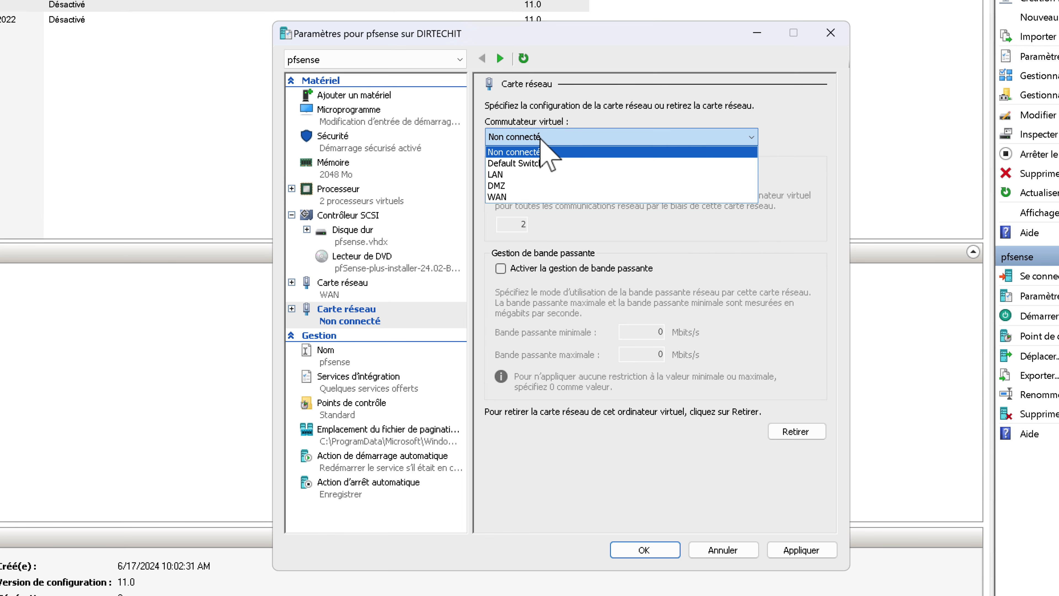
left_click(526, 174)
left_click(805, 550)
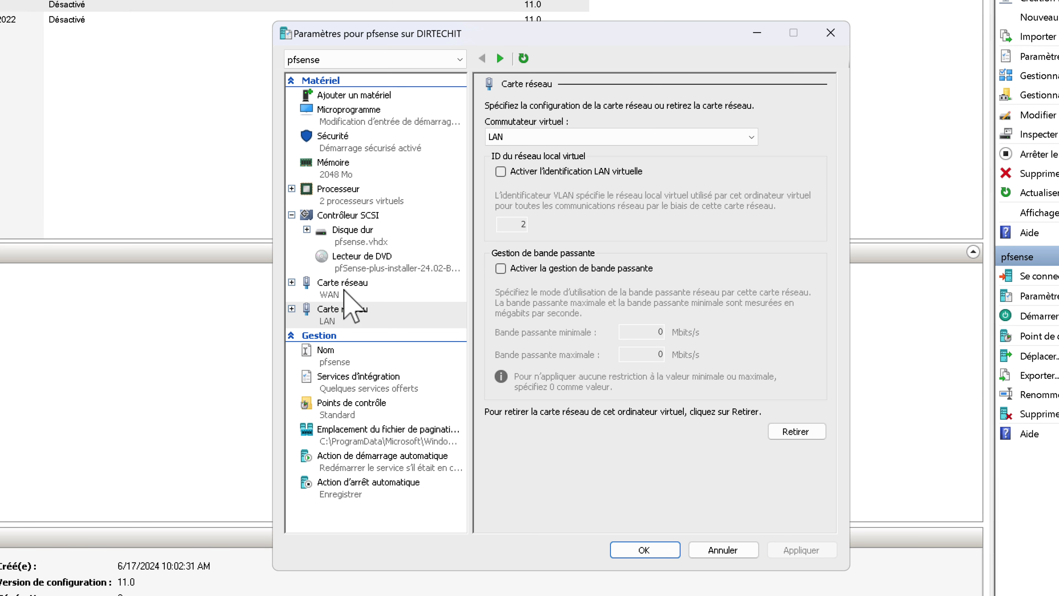
left_click(357, 97)
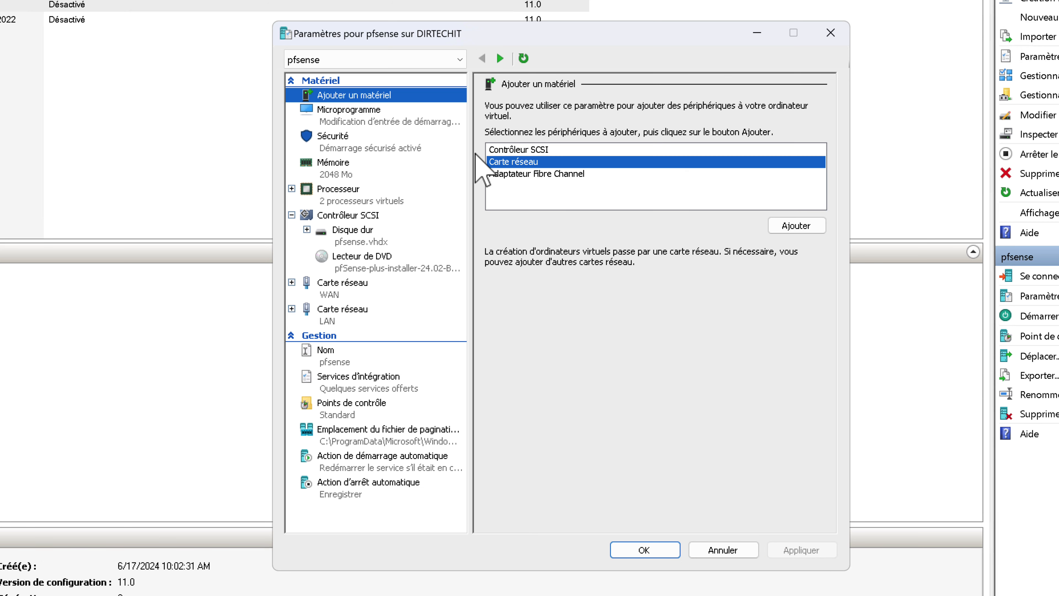
Add a third network adapter connected to the DMZ switch and apply it.
left_click(515, 163)
left_click(798, 226)
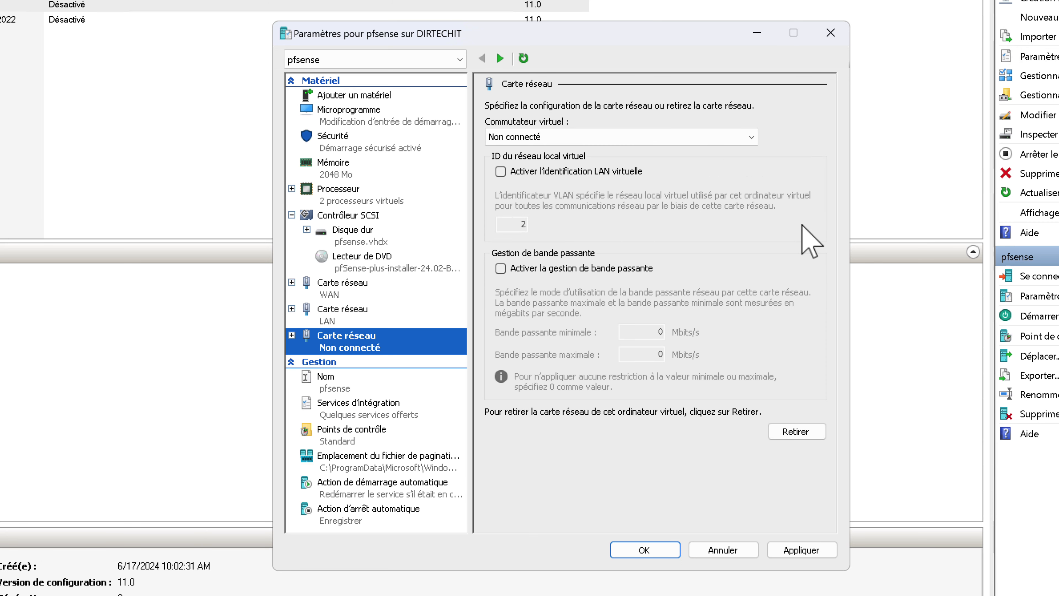
left_click(575, 137)
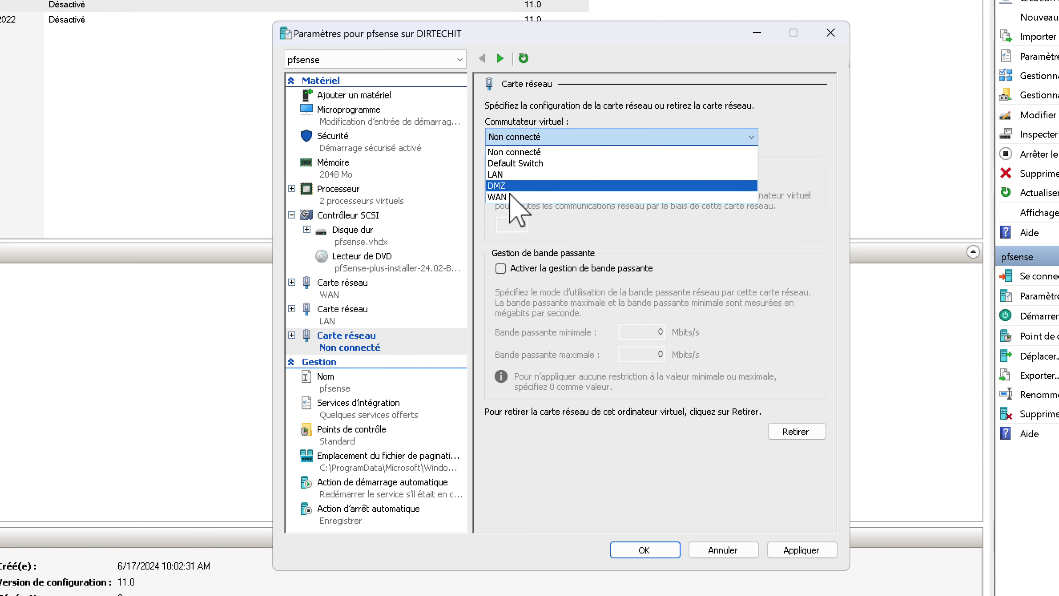
left_click(505, 186)
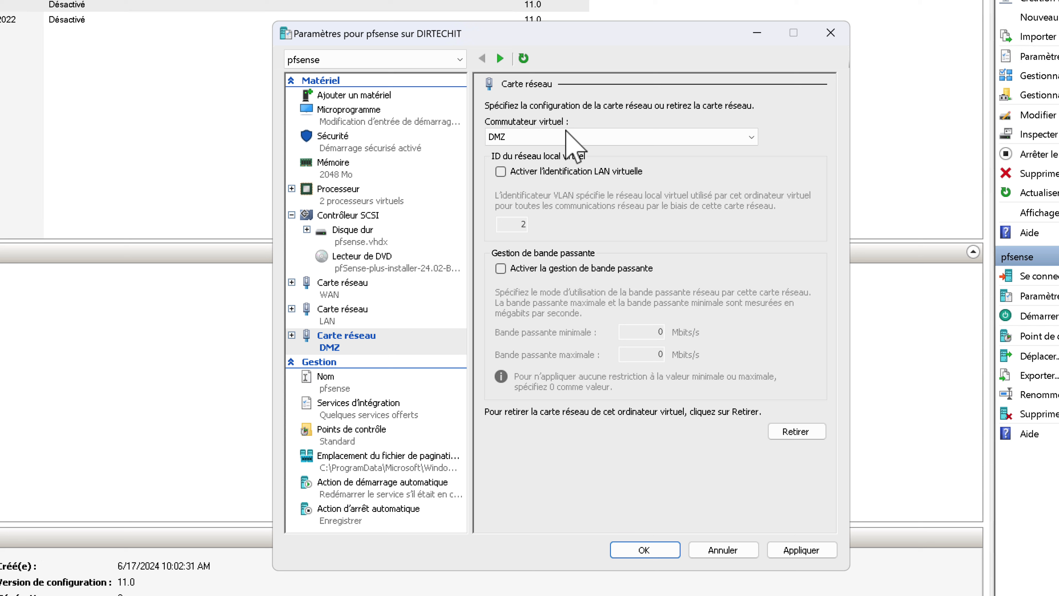
left_click(809, 550)
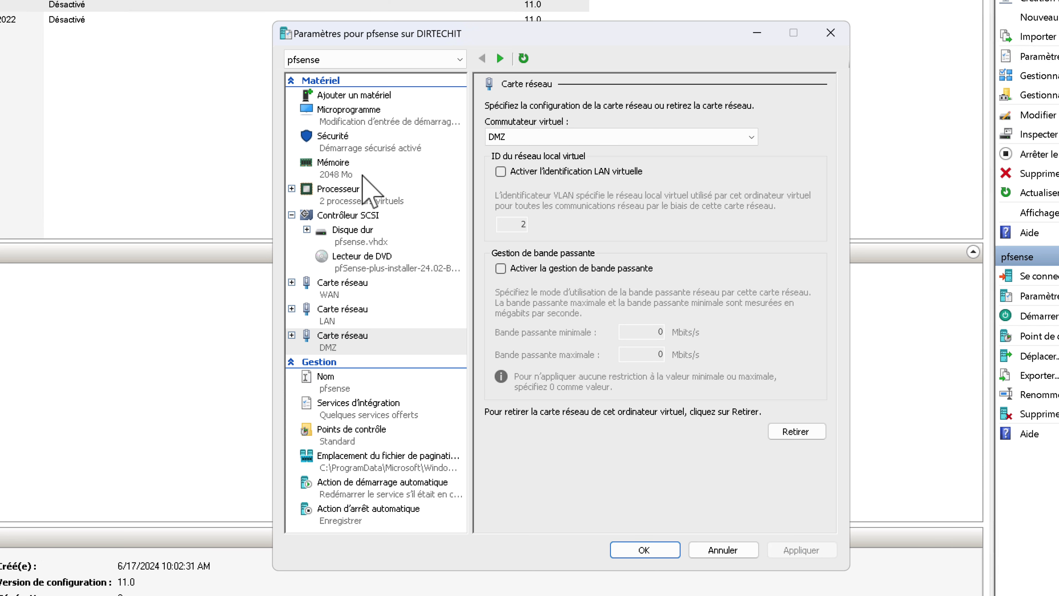
left_click(358, 143)
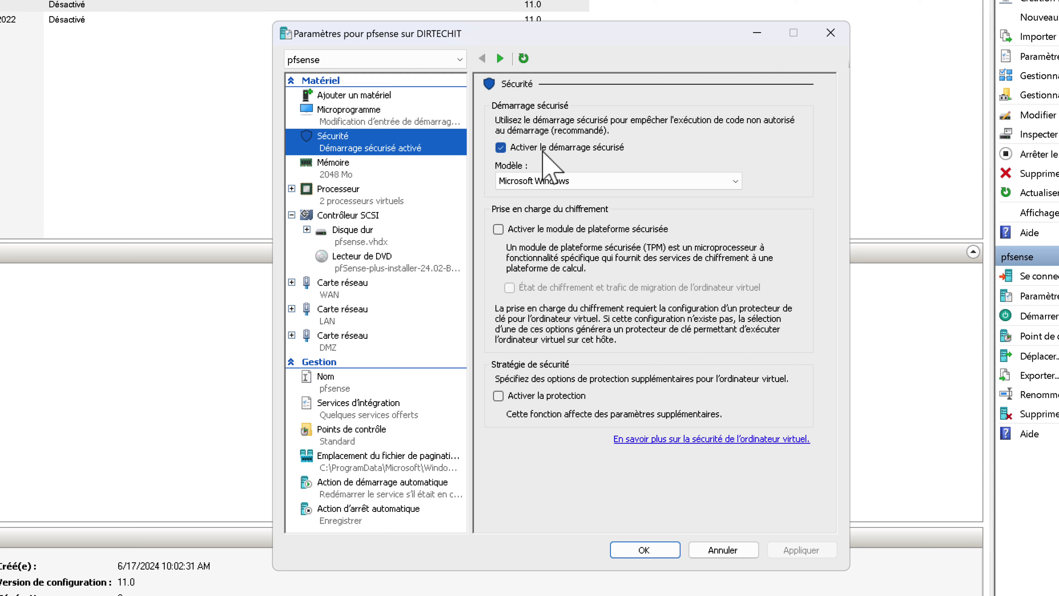
Disable secure boot for pfsense, apply, and close its settings.
left_click(500, 147)
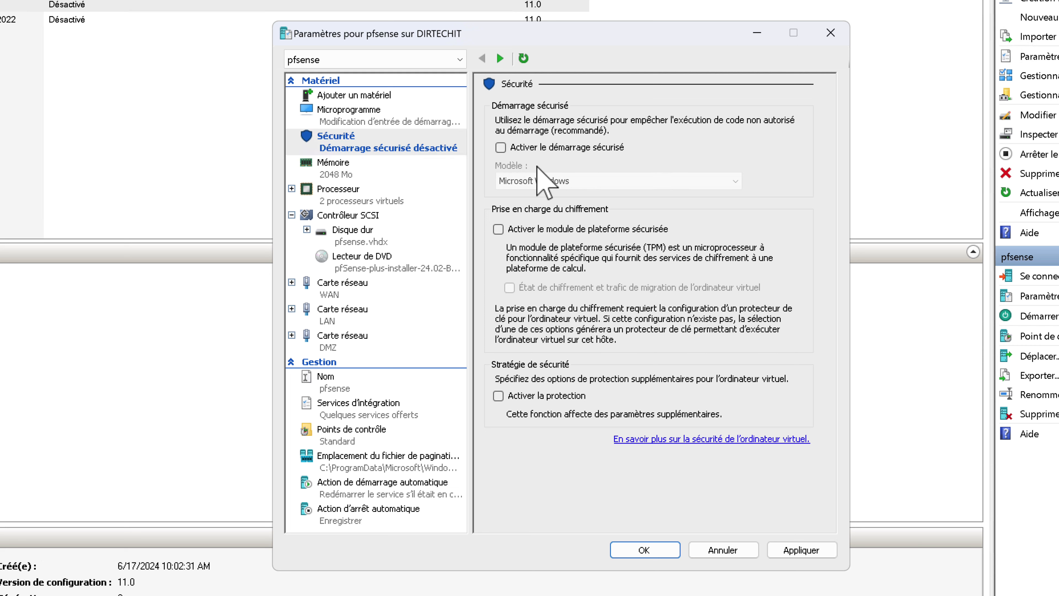
left_click(794, 553)
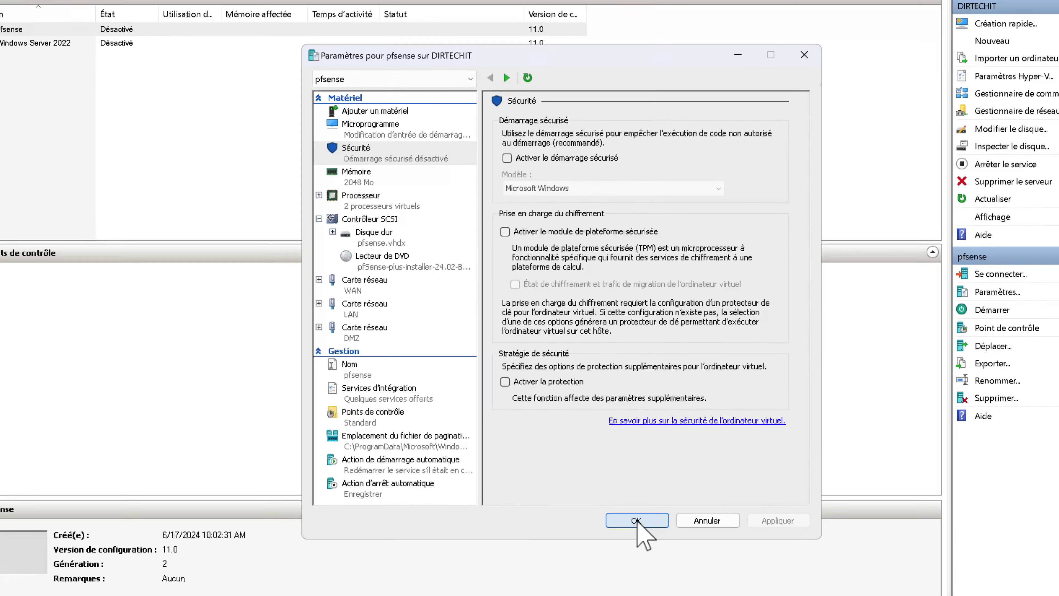
left_click(637, 520)
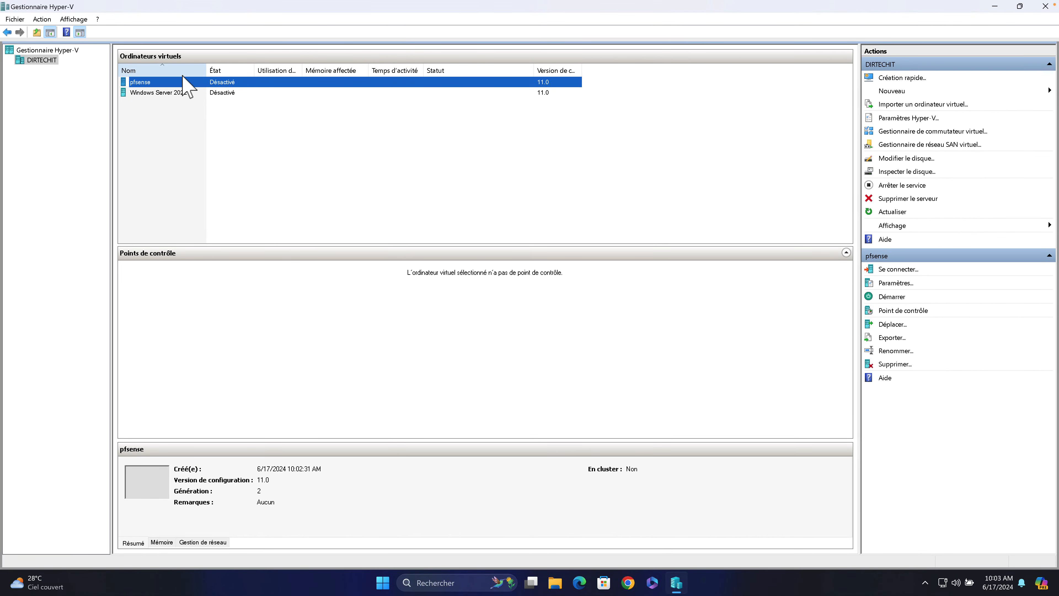
Connect to the pfsense VM's console window and centre it on screen.
right_click(184, 79)
left_click(211, 91)
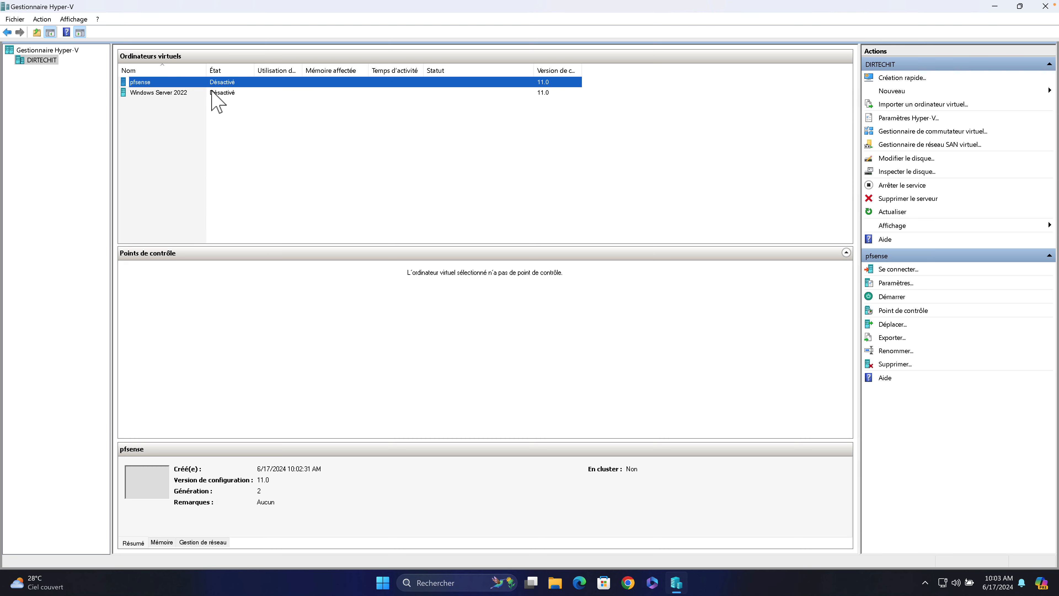
left_click_drag(370, 29, 441, 131)
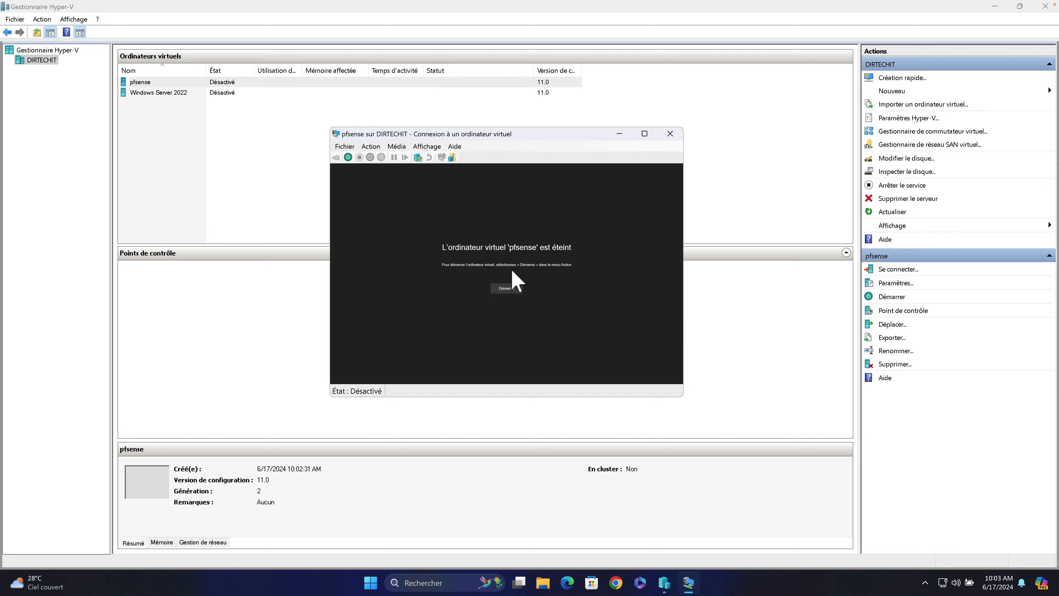
Start pfsense, accept the copyright notice and choose Install in the pfSense installer.
left_click(505, 287)
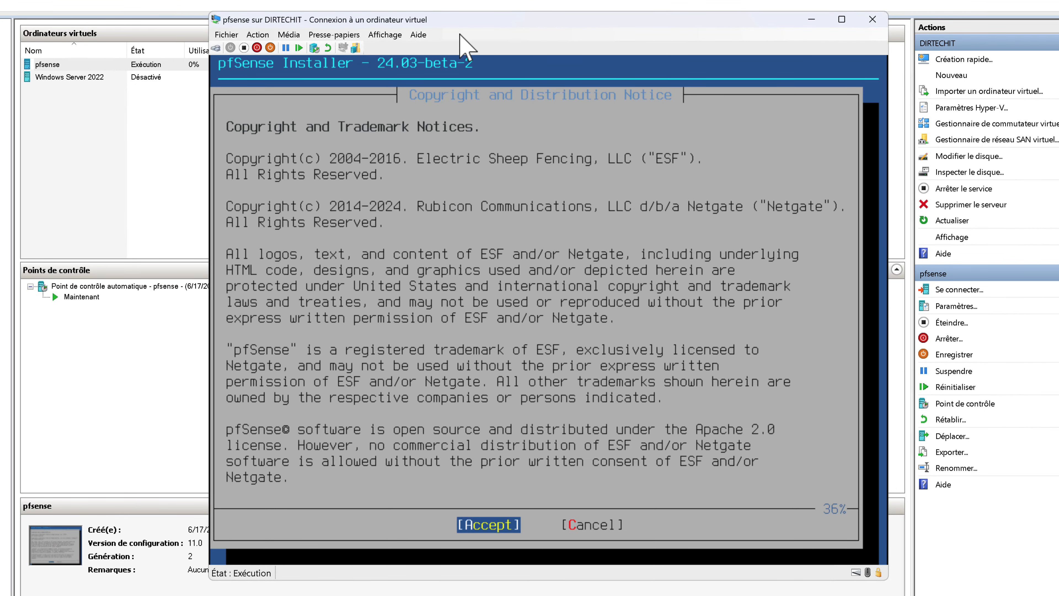
key("Return")
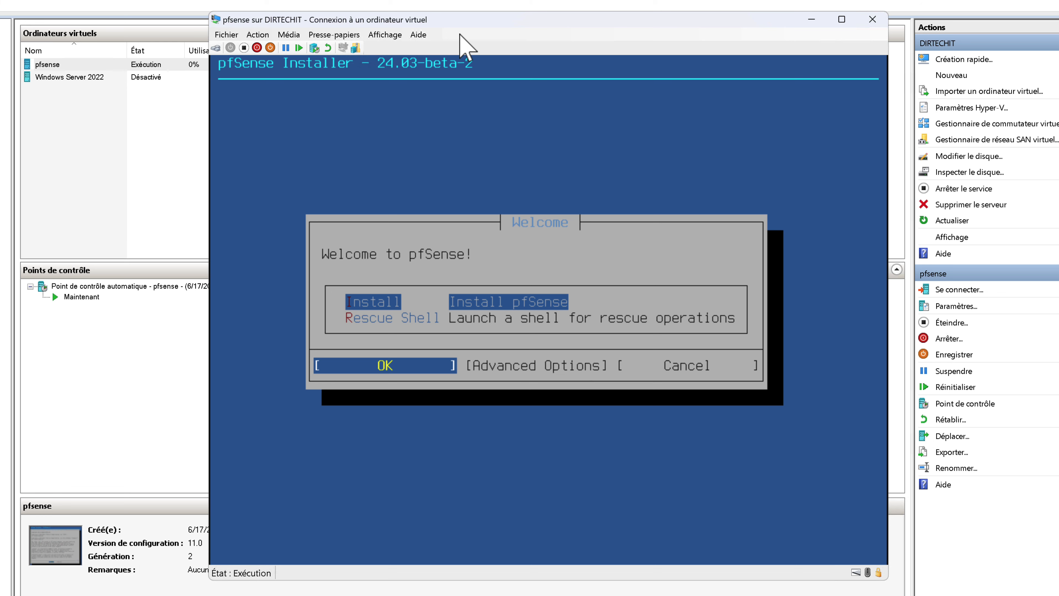
key("Return")
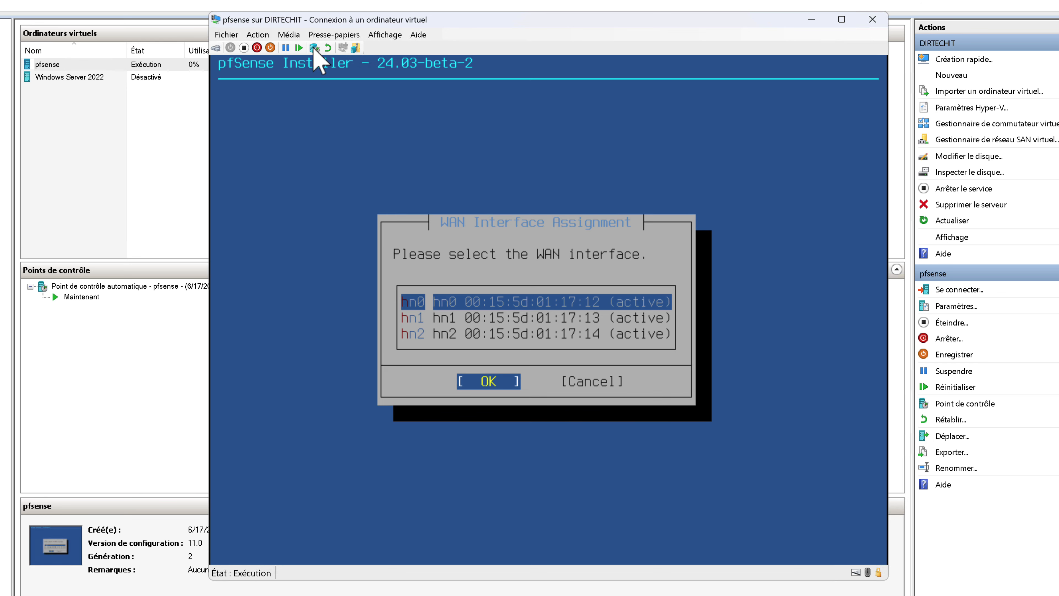
Reopen the pfsense VM settings and place them beside the installer console.
left_click(258, 34)
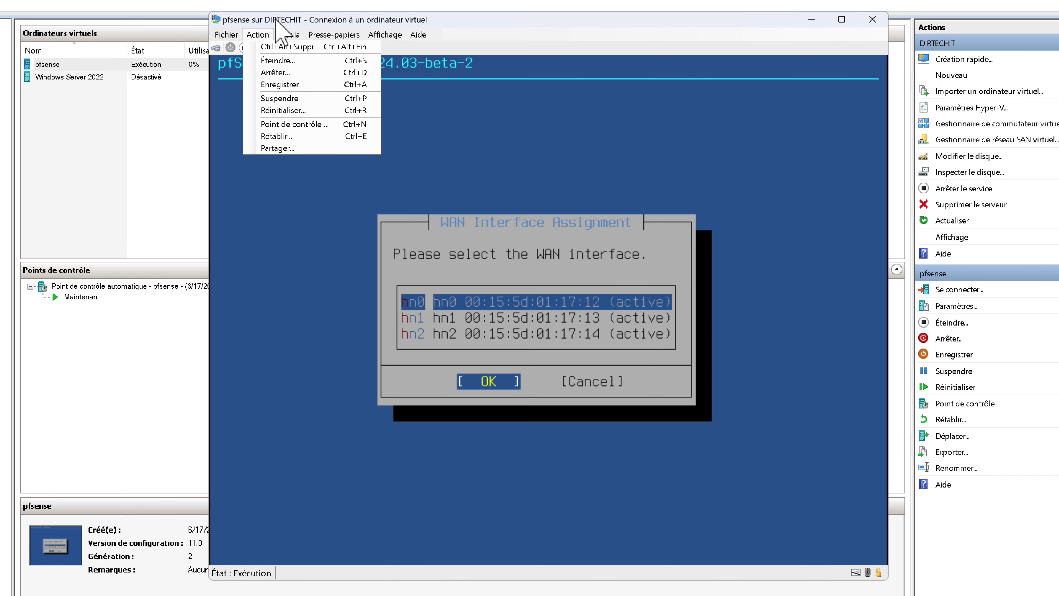
left_click_drag(275, 19, 67, 22)
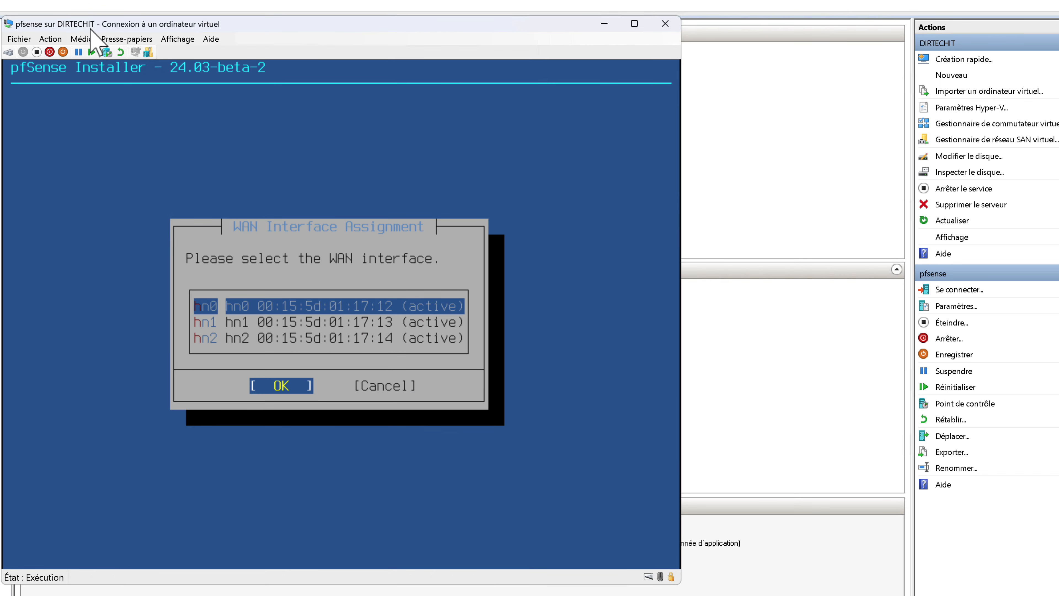
left_click(57, 38)
left_click(27, 53)
left_click_drag(345, 117, 528, 109)
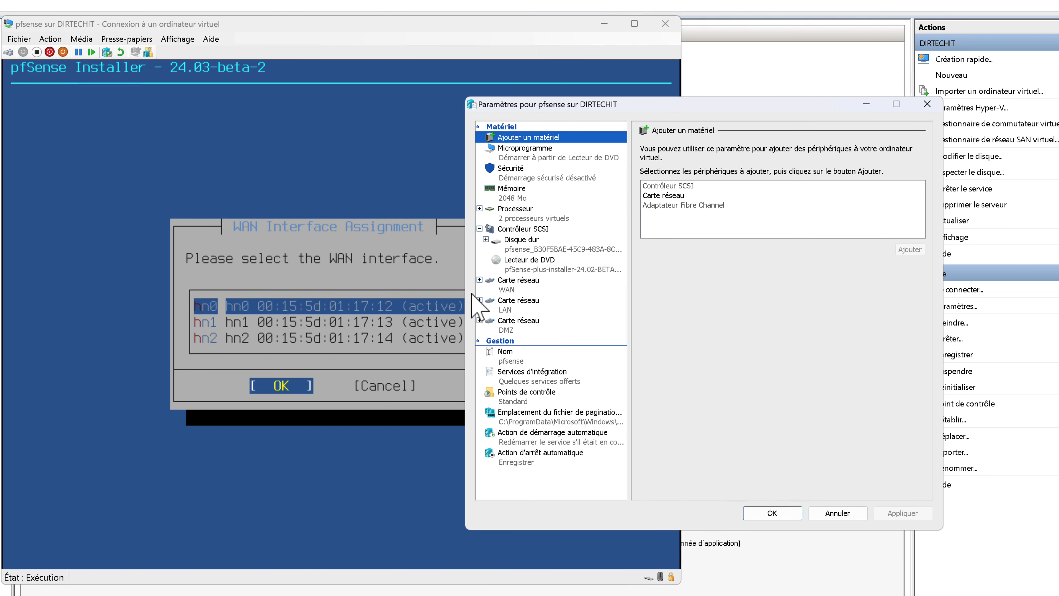
Read the WAN adapter's MAC address 00-15-5D-01-17-12 in Advanced Features, then cancel.
left_click(516, 292)
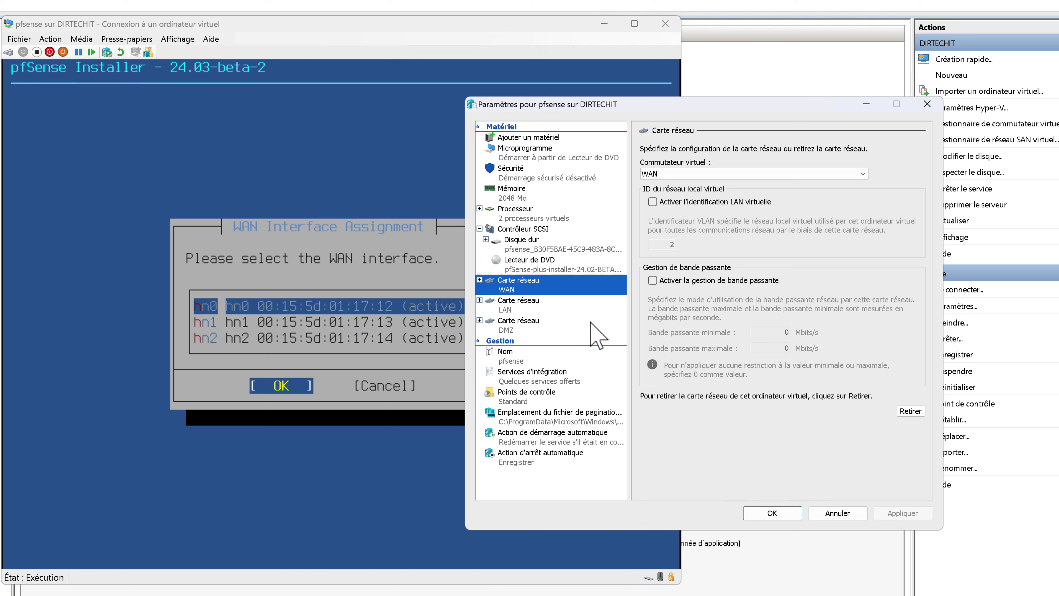
left_click(479, 279)
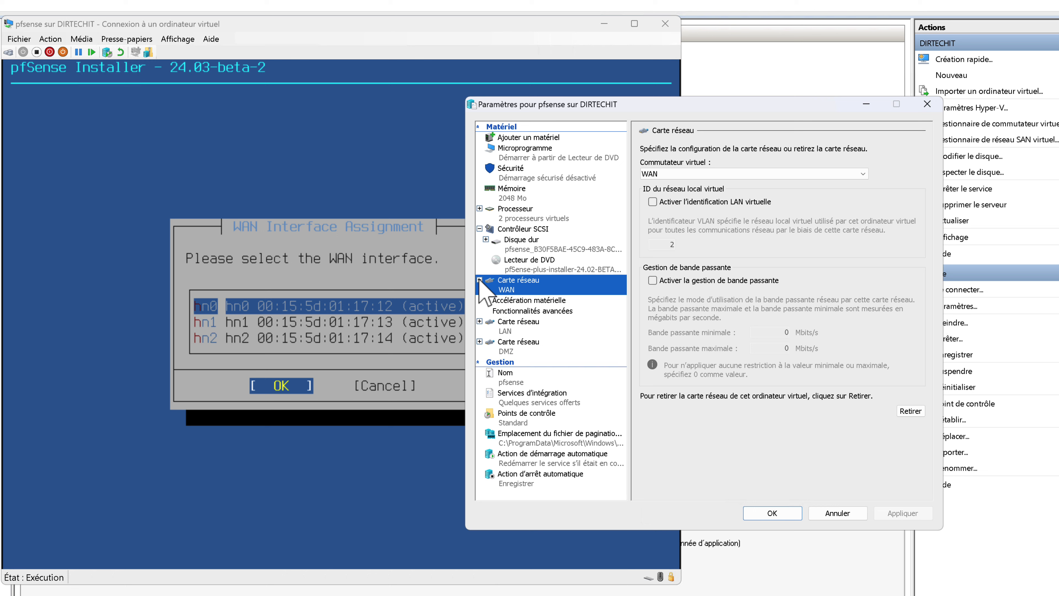
left_click(527, 313)
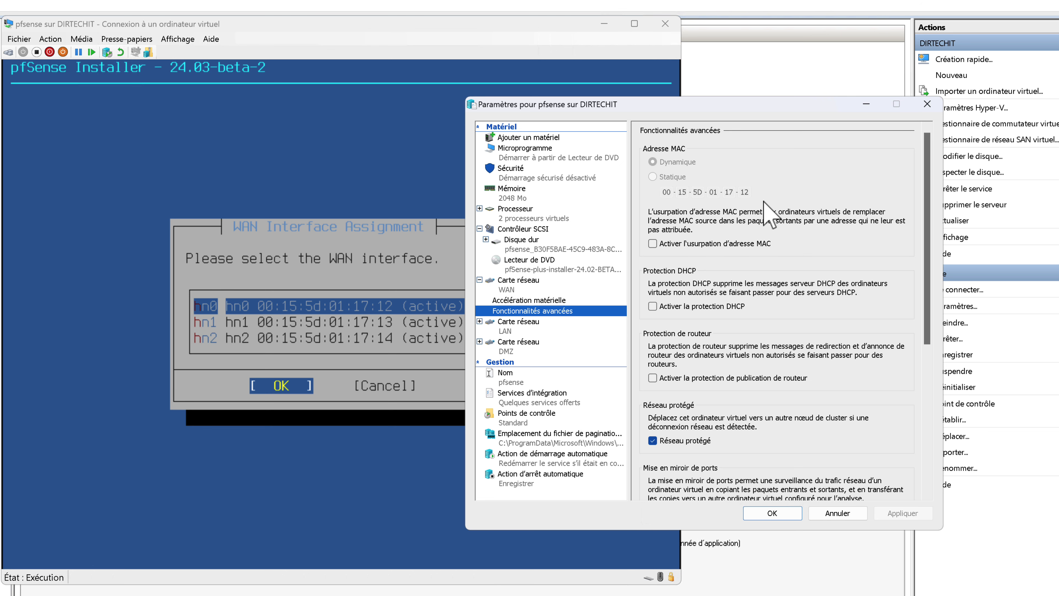
left_click(828, 512)
Assign hn0 as WAN on DHCP and hn1 as LAN at 192.168.1.1/24, then select Install CE.
key("Return")
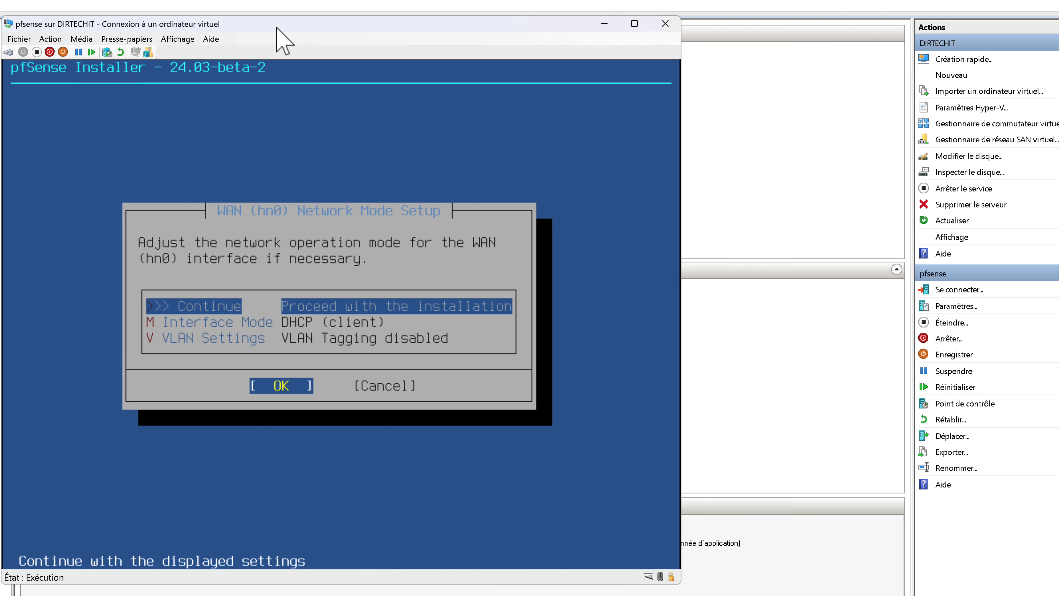
key("Return")
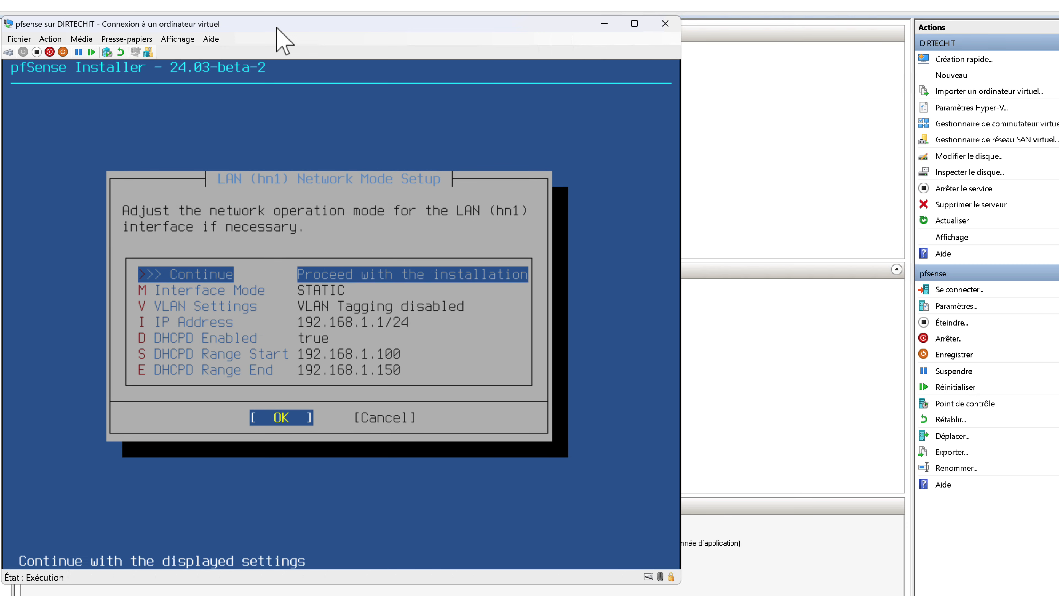
key("Return")
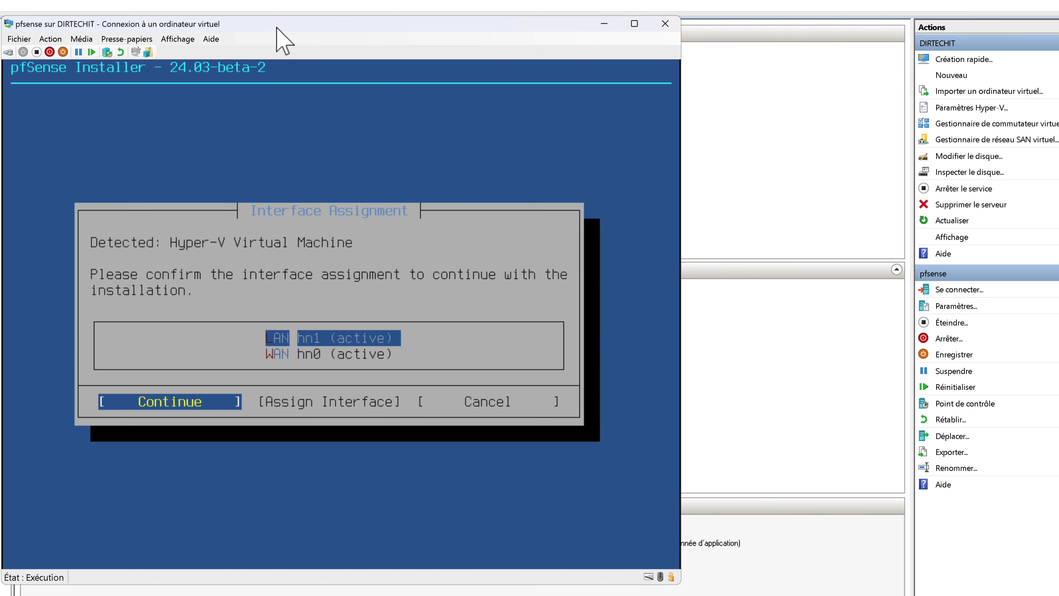
key("Return")
left_click_drag(271, 22, 272, 19)
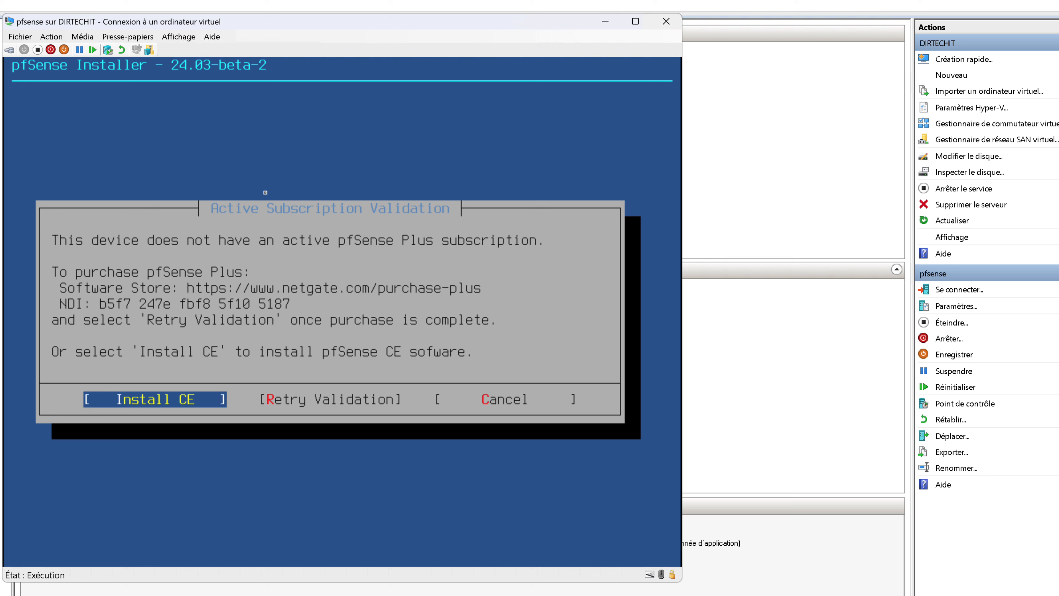
key("Right")
key("Left")
Install pfSense CE 2.7.2 on disk da0 as a ZFS stripe with GPT partitioning.
key("Return")
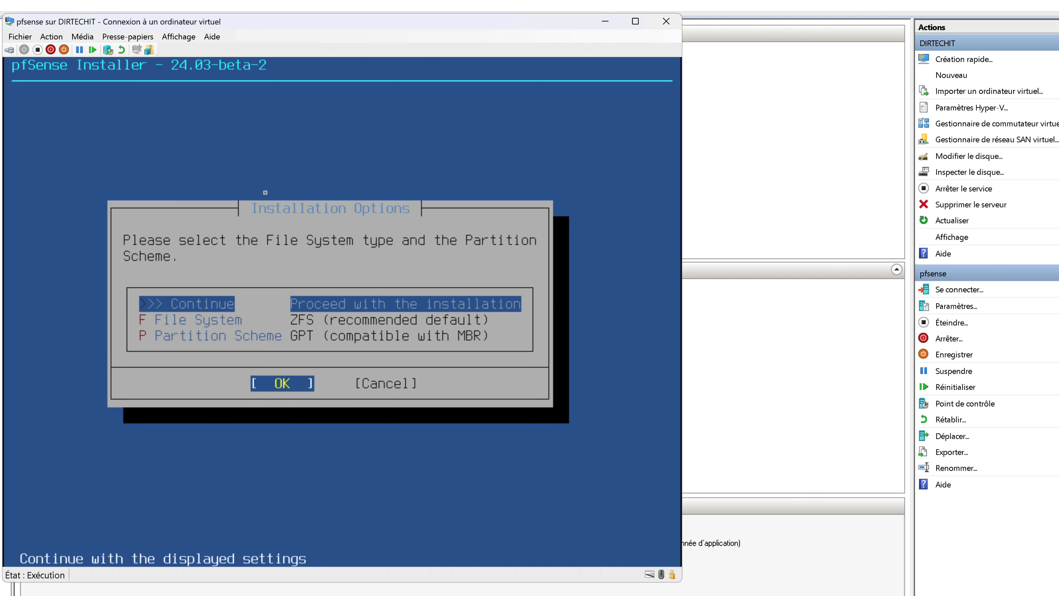
key("Return")
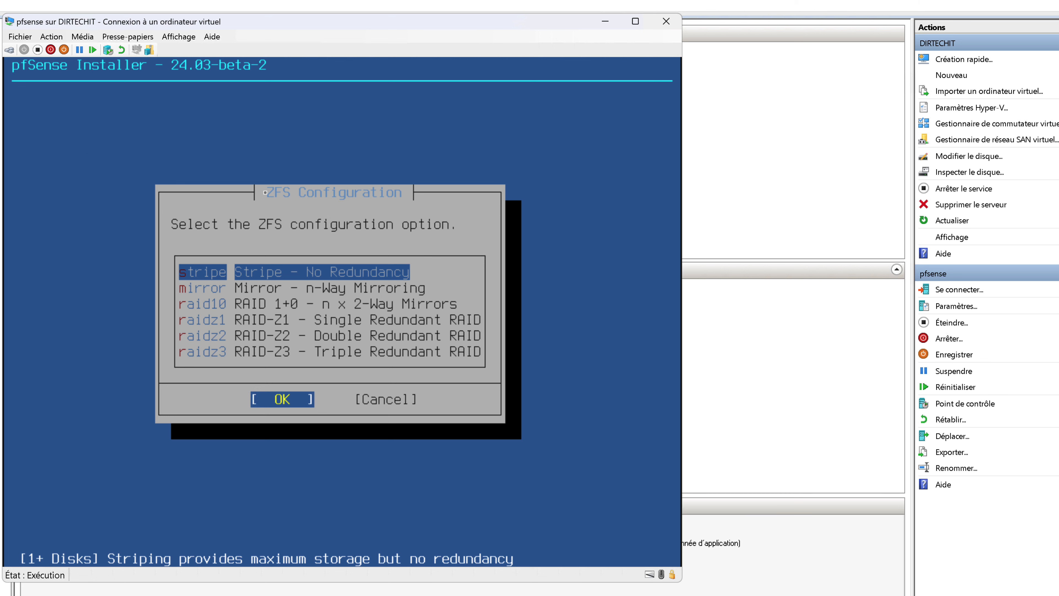
key("Return")
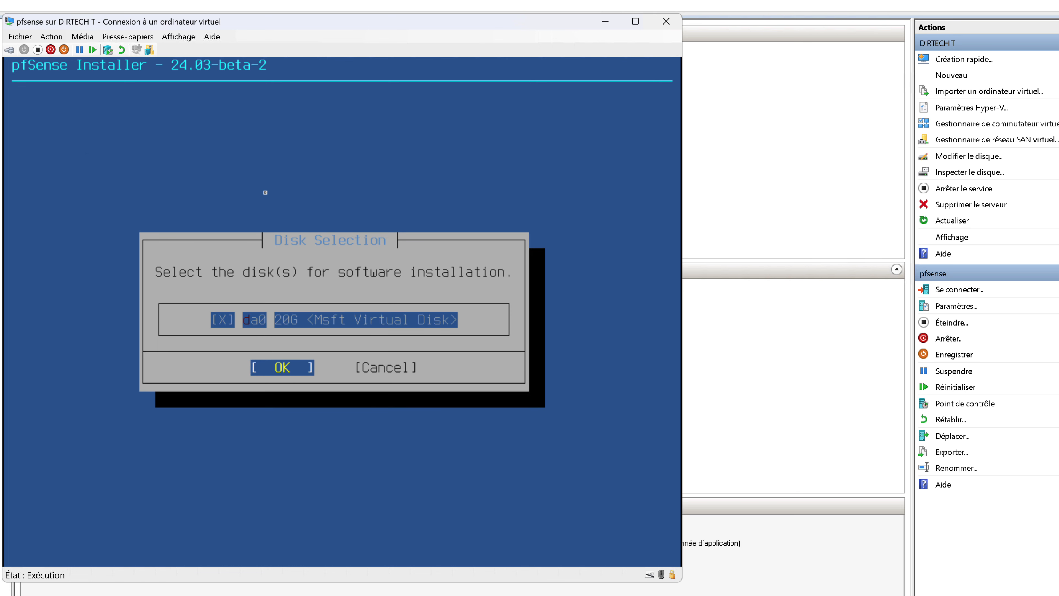
key("Return")
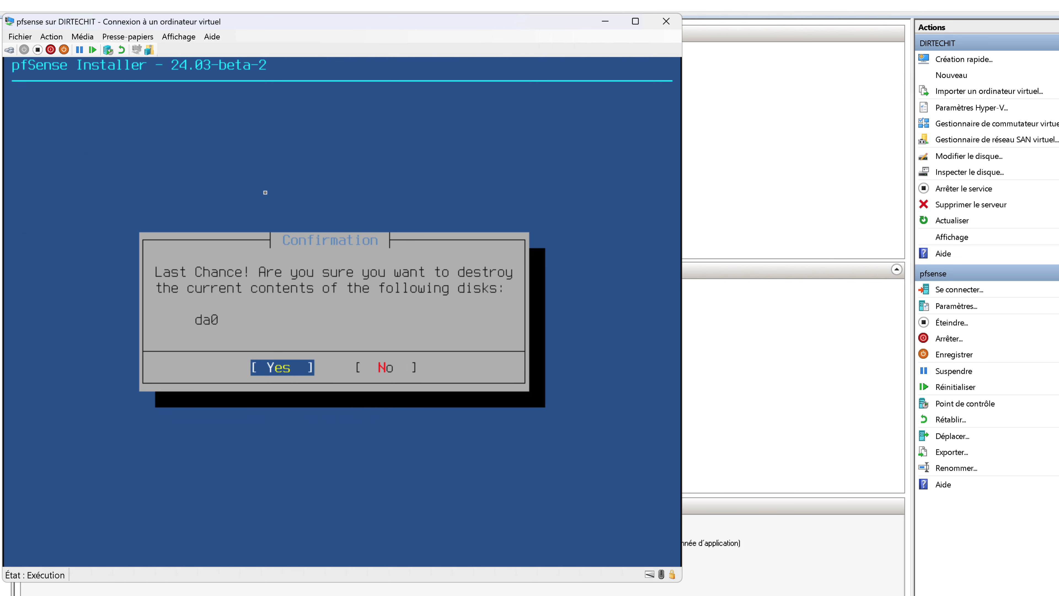
key("Return")
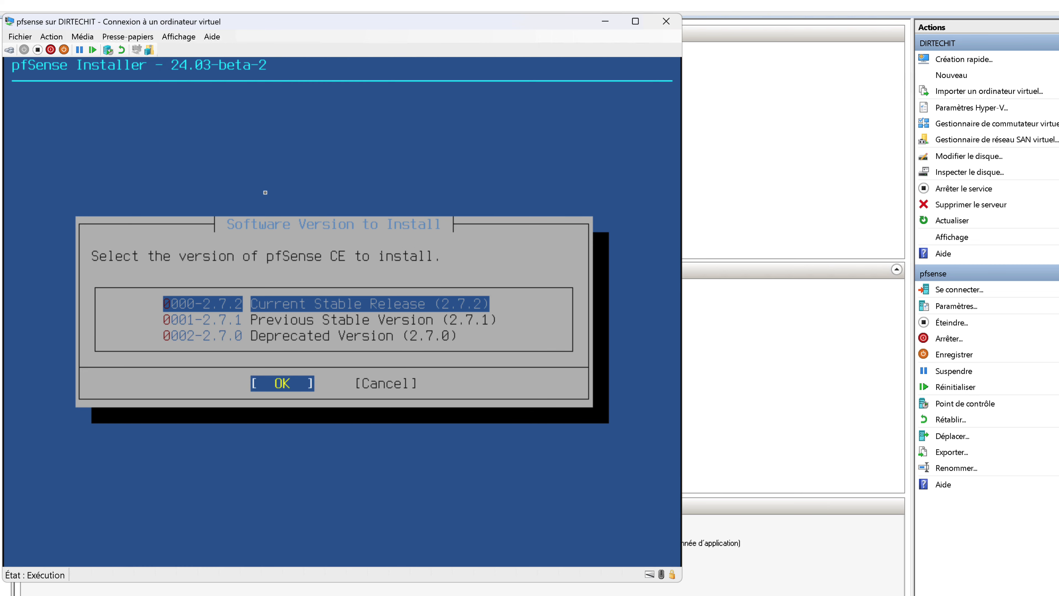
key("Return")
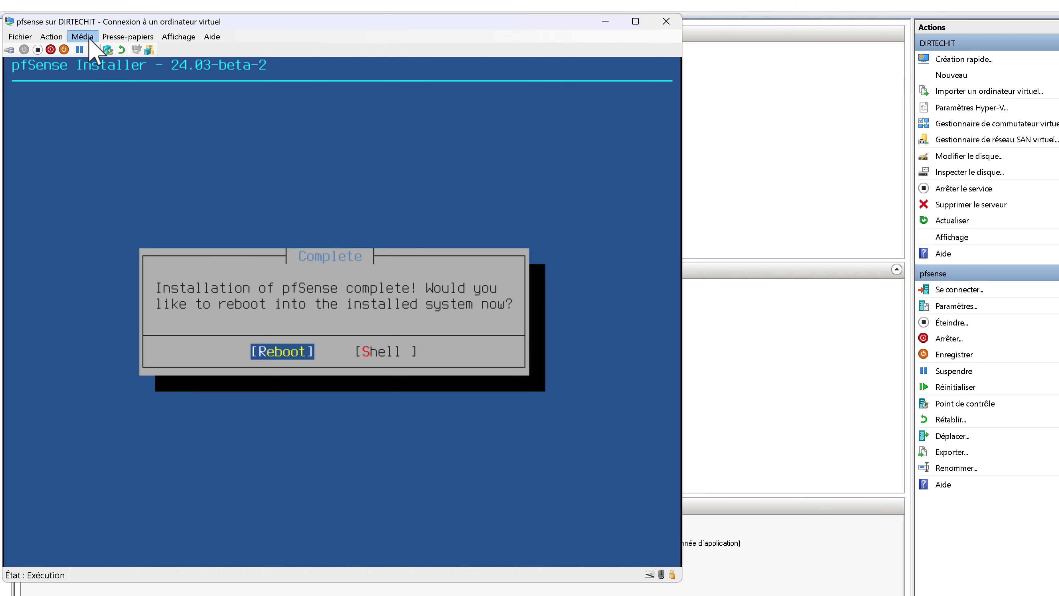
Eject the pfSense installer ISO from the VM's DVD drive.
left_click(89, 37)
mouse_move(138, 49)
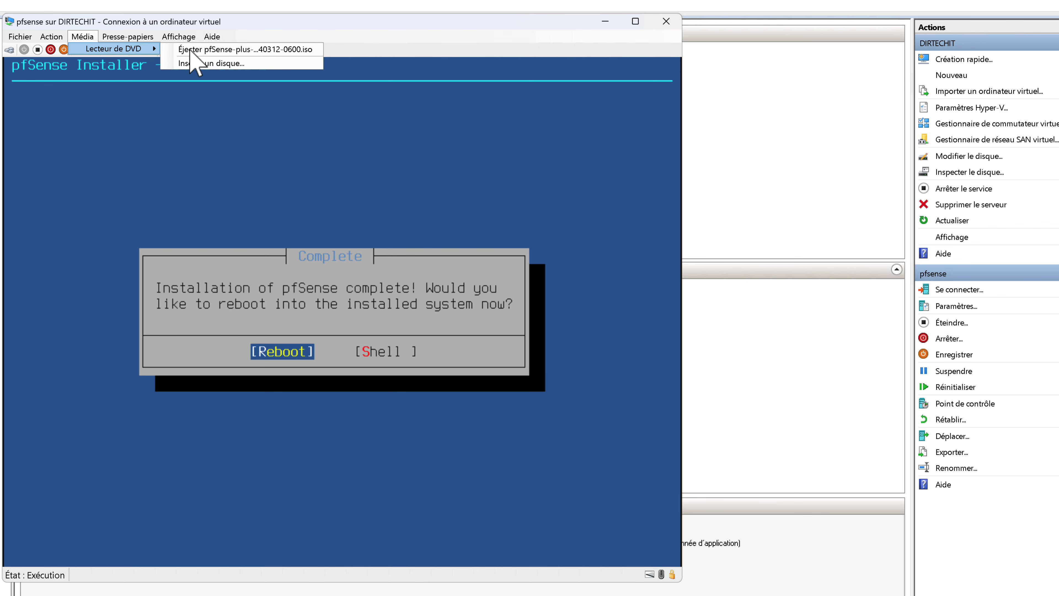
left_click(216, 49)
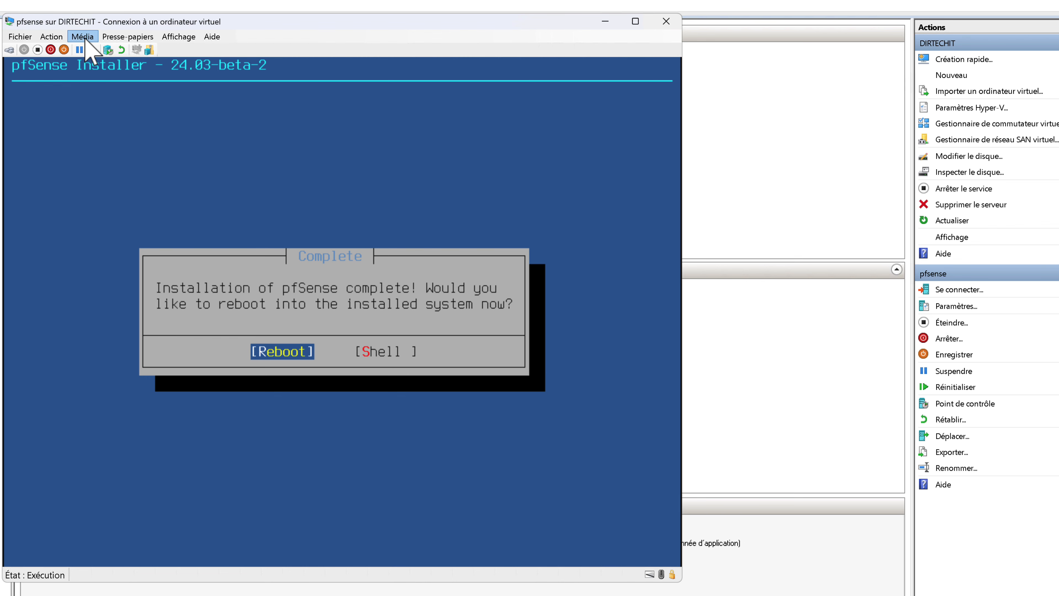
left_click(84, 38)
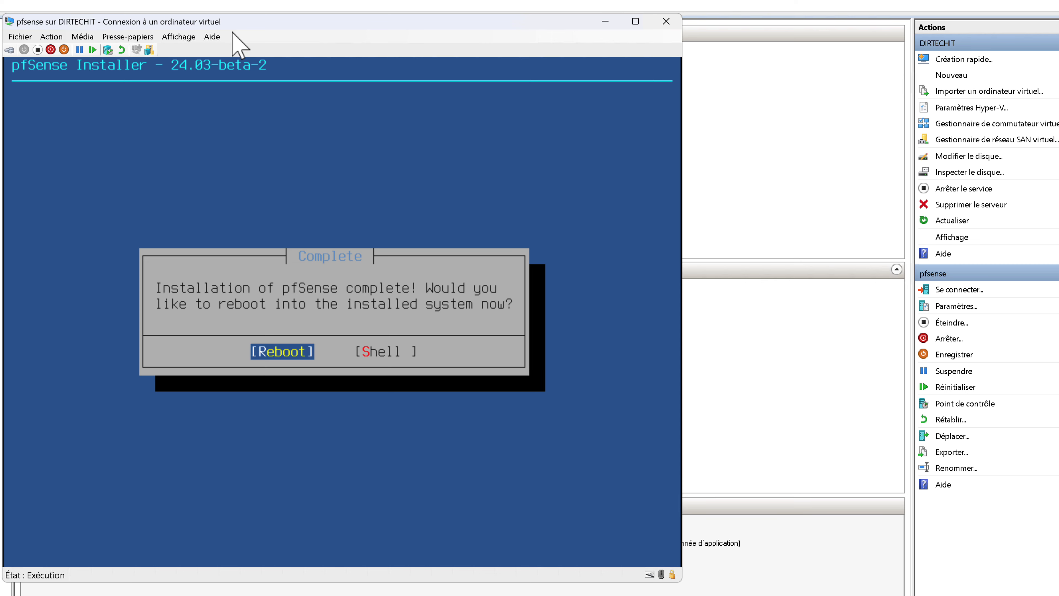
Turn off the pfsense VM and close its console window.
left_click(38, 50)
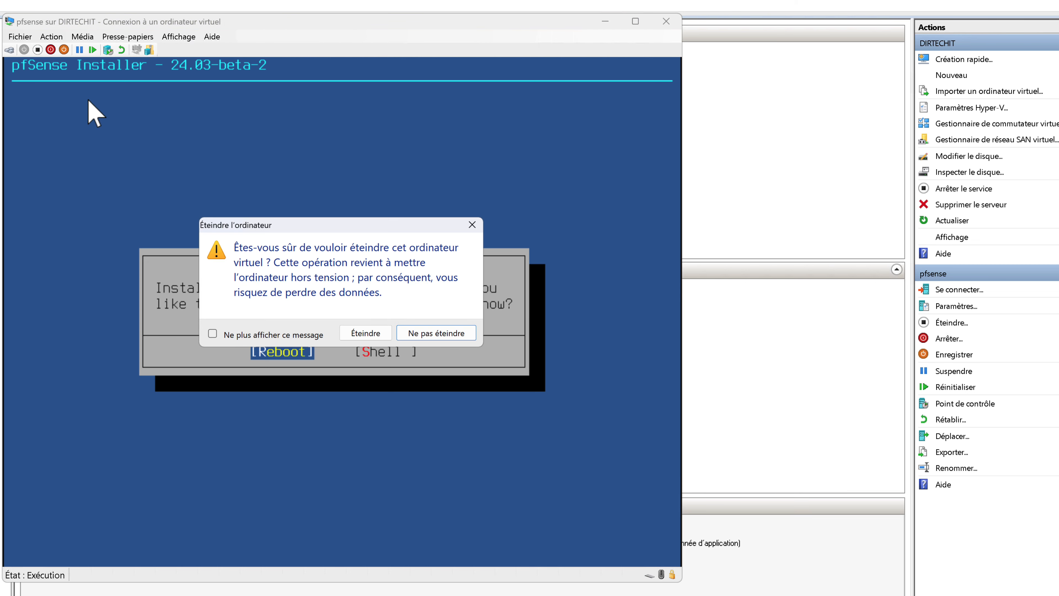
left_click(360, 337)
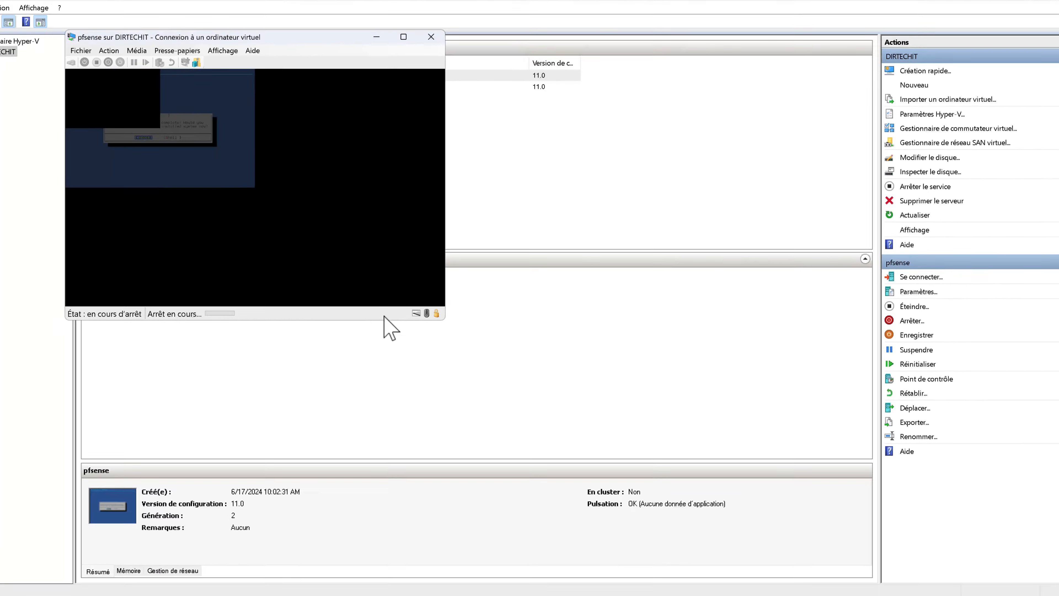
left_click(346, 21)
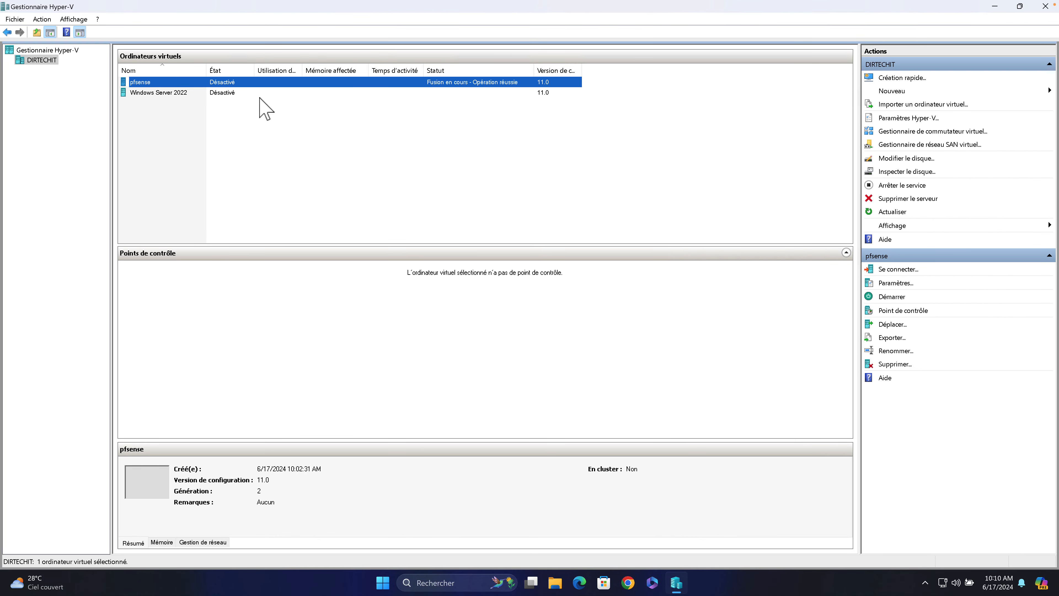
Connect to and start the pfsense VM, declining VLAN setup.
right_click(181, 81)
left_click(203, 88)
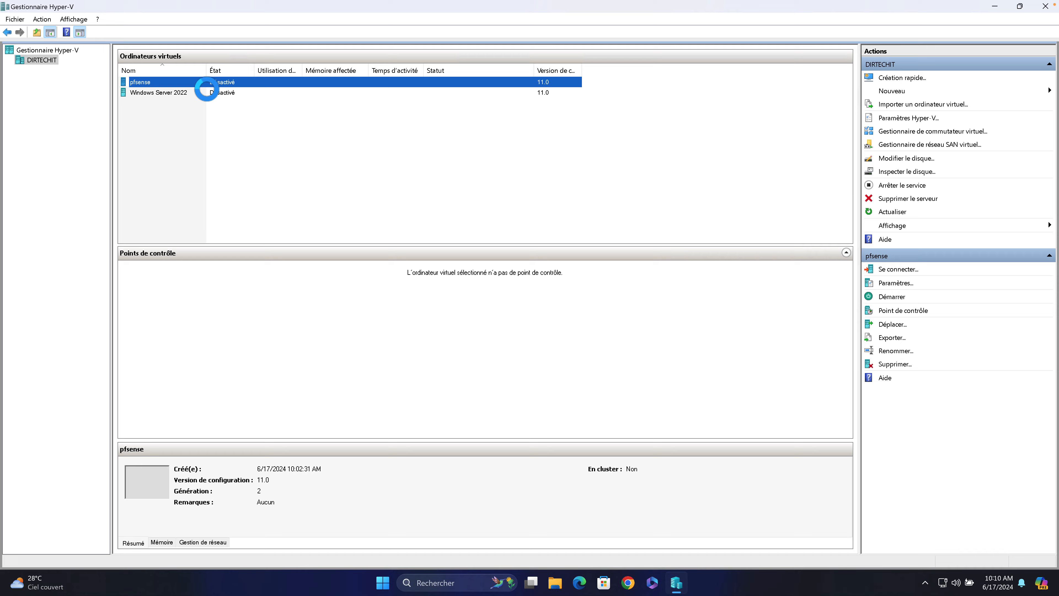
left_click(279, 199)
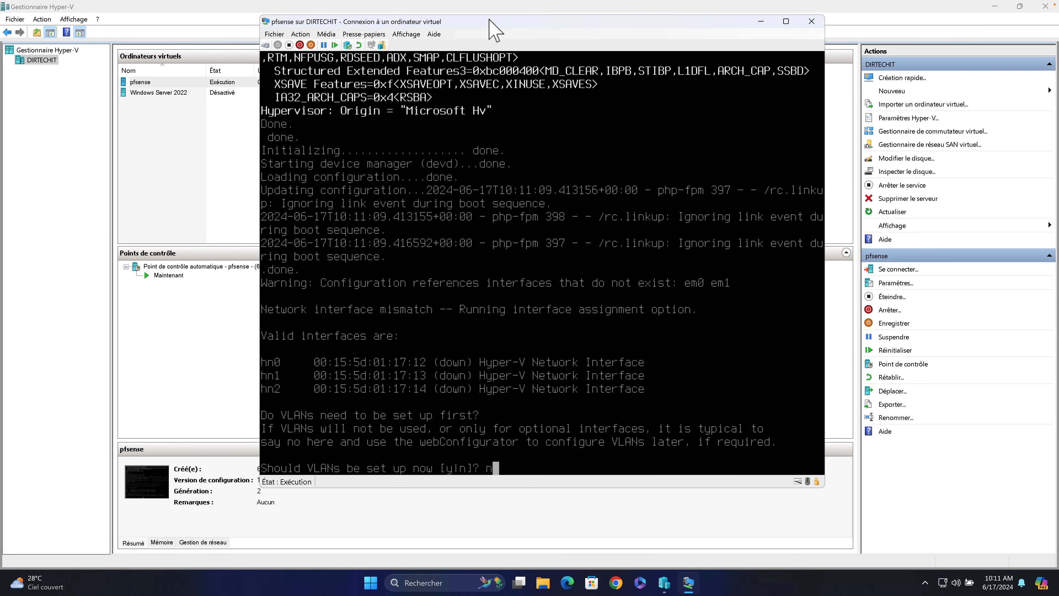
key("Return")
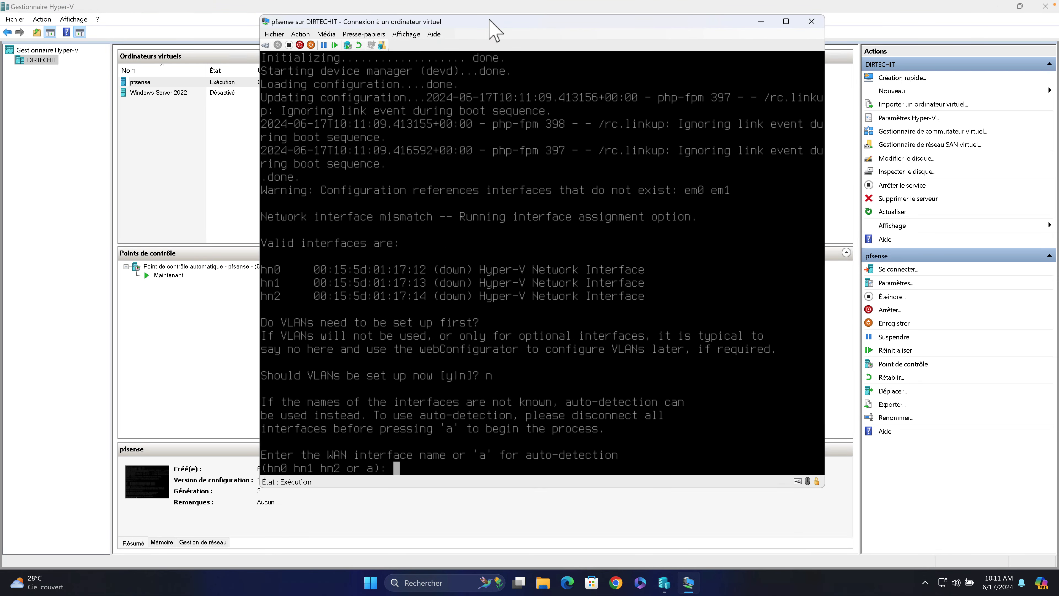
left_click_drag(488, 20, 335, 25)
Check the WAN and LAN network adapters' MAC addresses in the VM settings without changing anything.
left_click(121, 41)
left_click(137, 52)
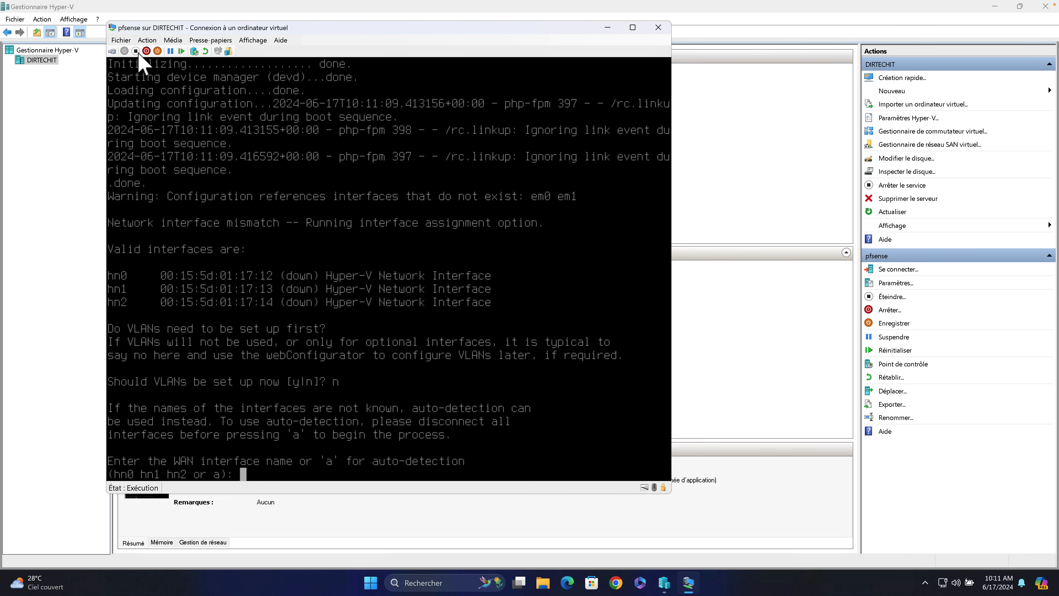
left_click(379, 273)
left_click(343, 270)
left_click(387, 296)
left_click_drag(486, 128, 641, 135)
left_click(497, 311)
left_click(529, 336)
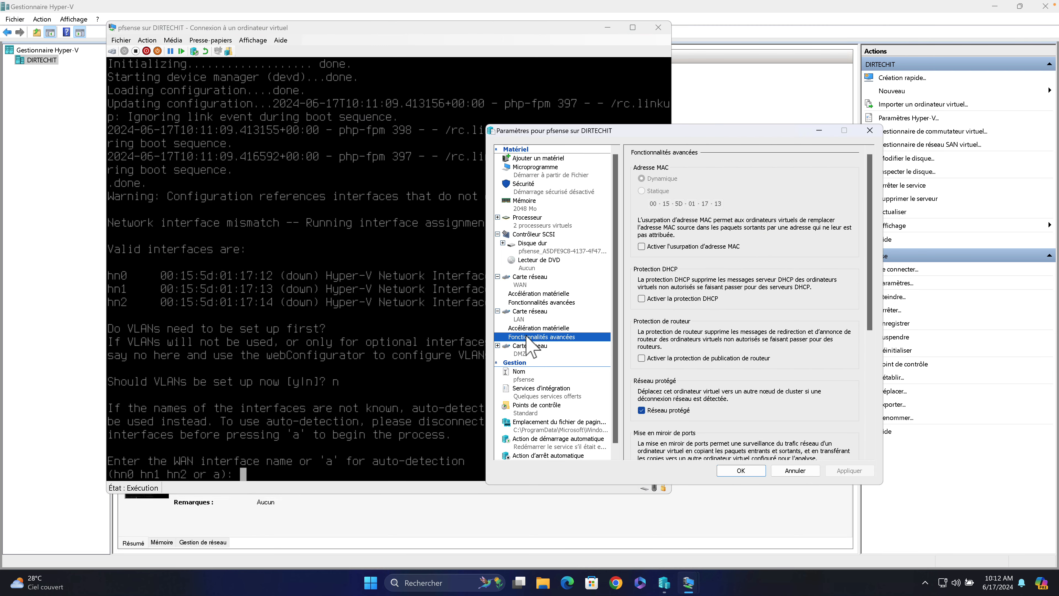
left_click(869, 130)
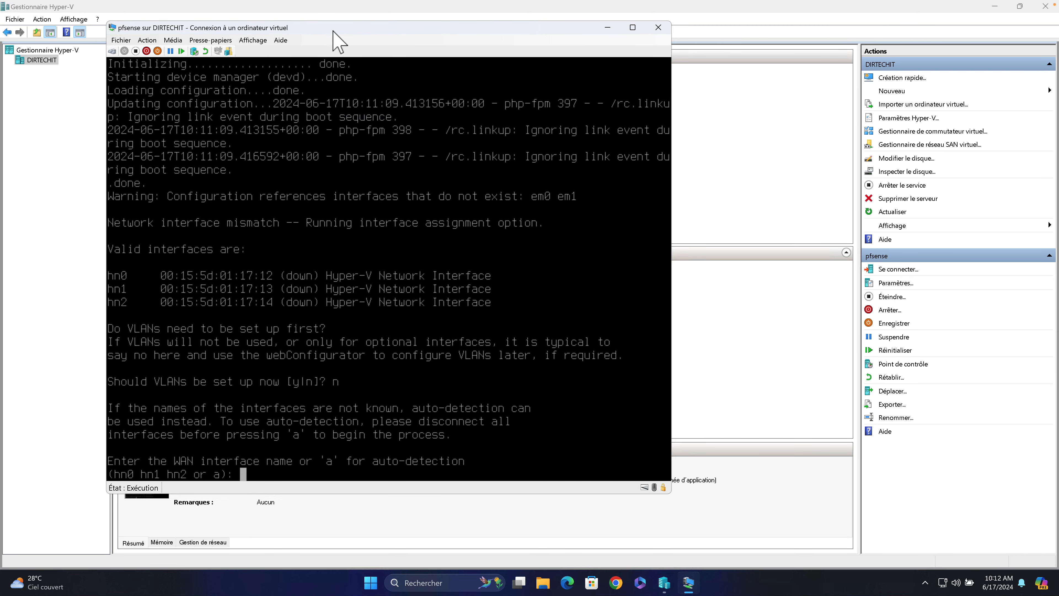
left_click_drag(336, 40, 438, 58)
Assign hn0 as WAN, hn1 as LAN and hn2 as OPT1, and confirm.
type("hn0")
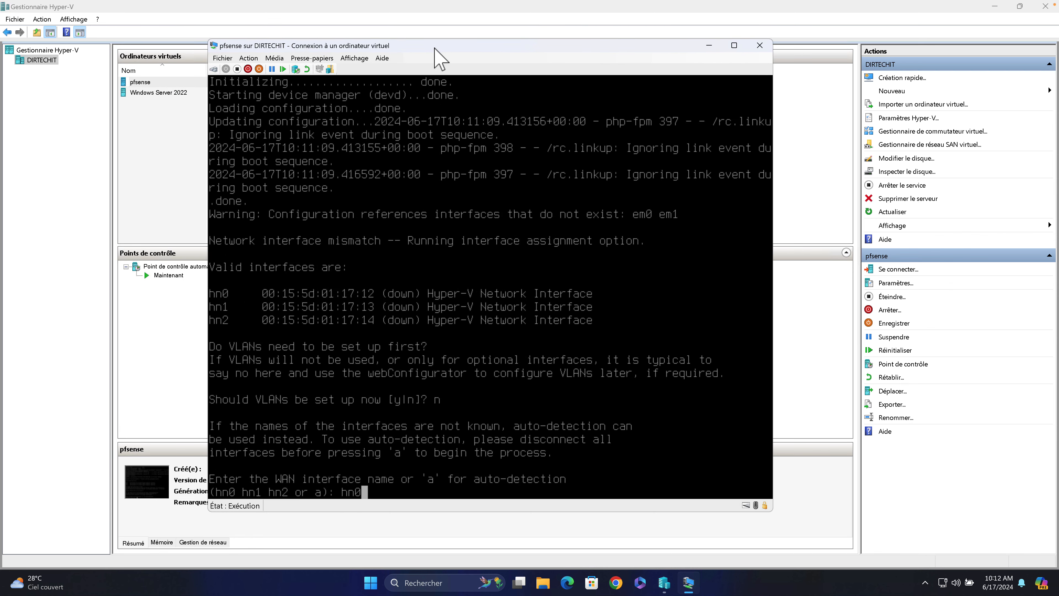
key("Return")
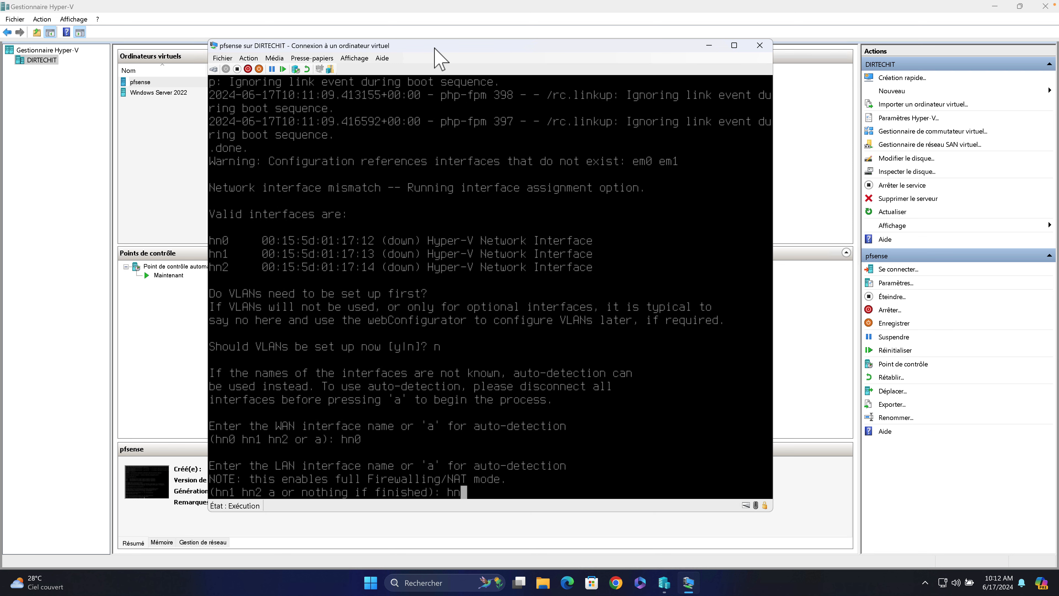
key("Return")
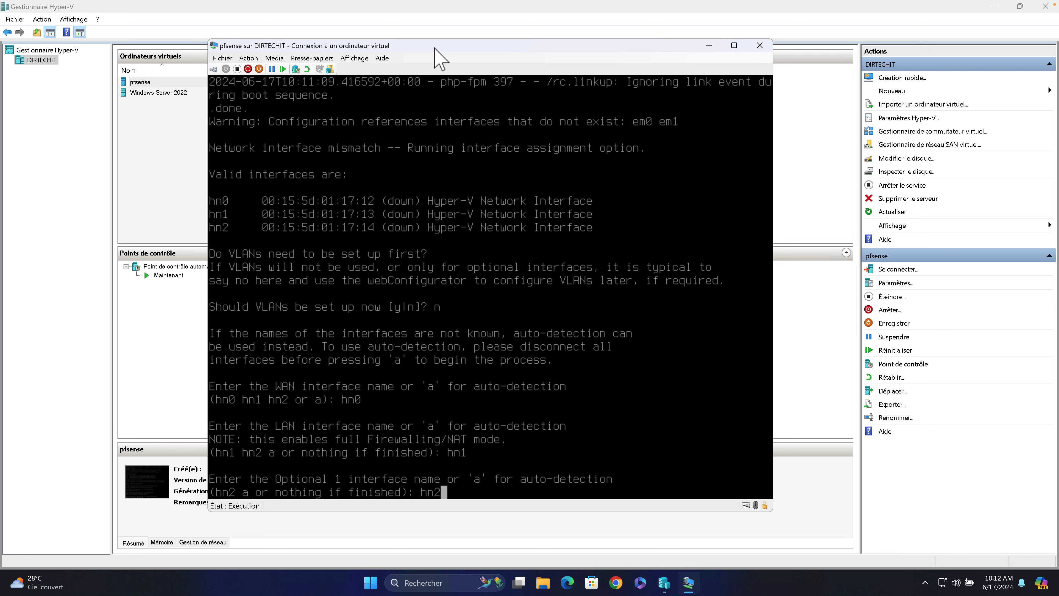
key("Return")
type("y")
key("Return")
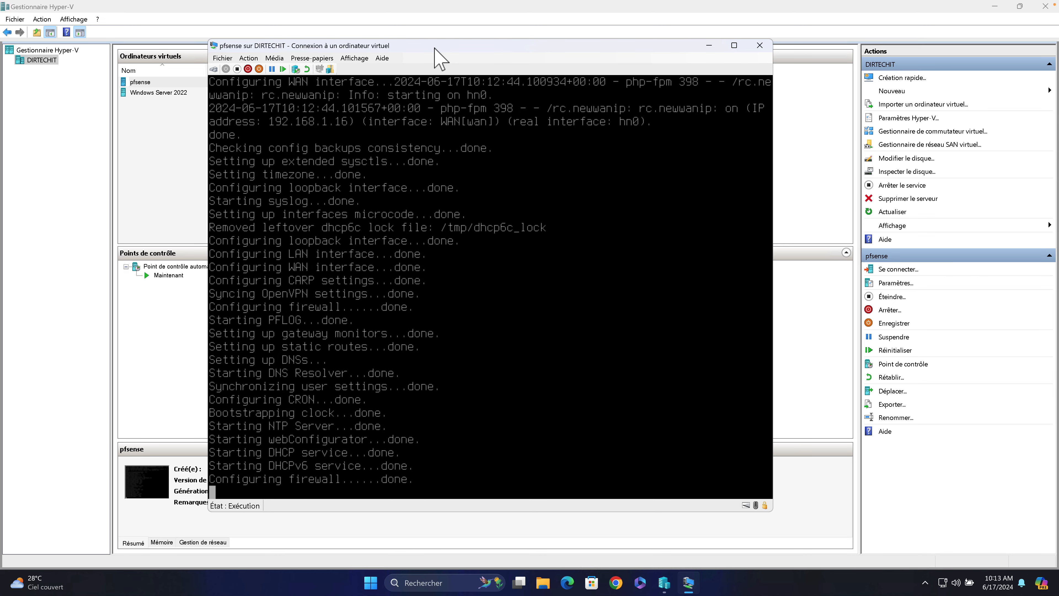
Set LAN to static 192.168.100.10/24 with no gateway, no IPv6 and no DHCP server.
key("Return")
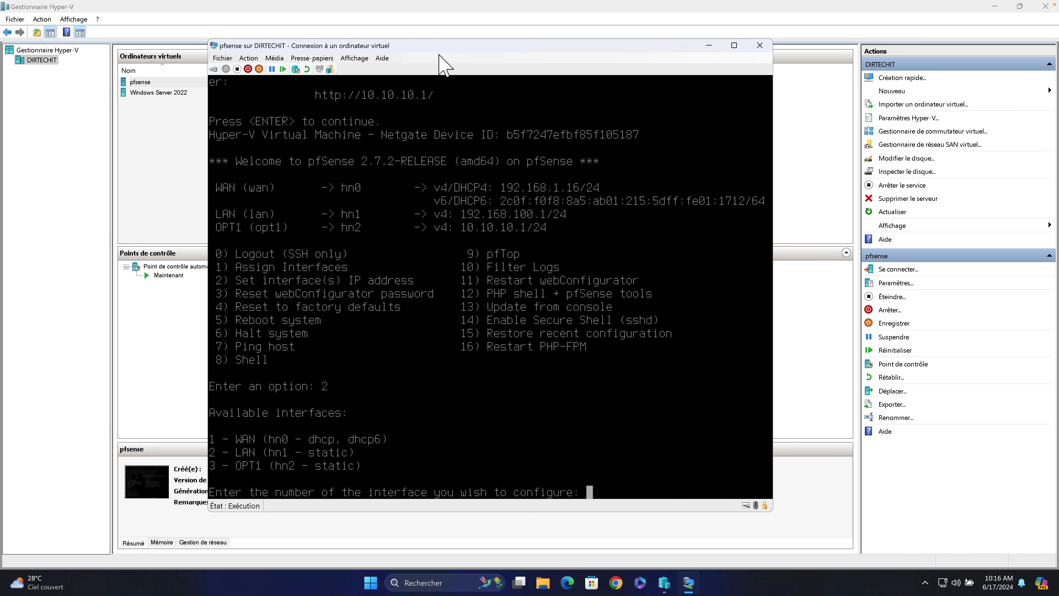
type("2")
key("Return")
type("n")
key("Return")
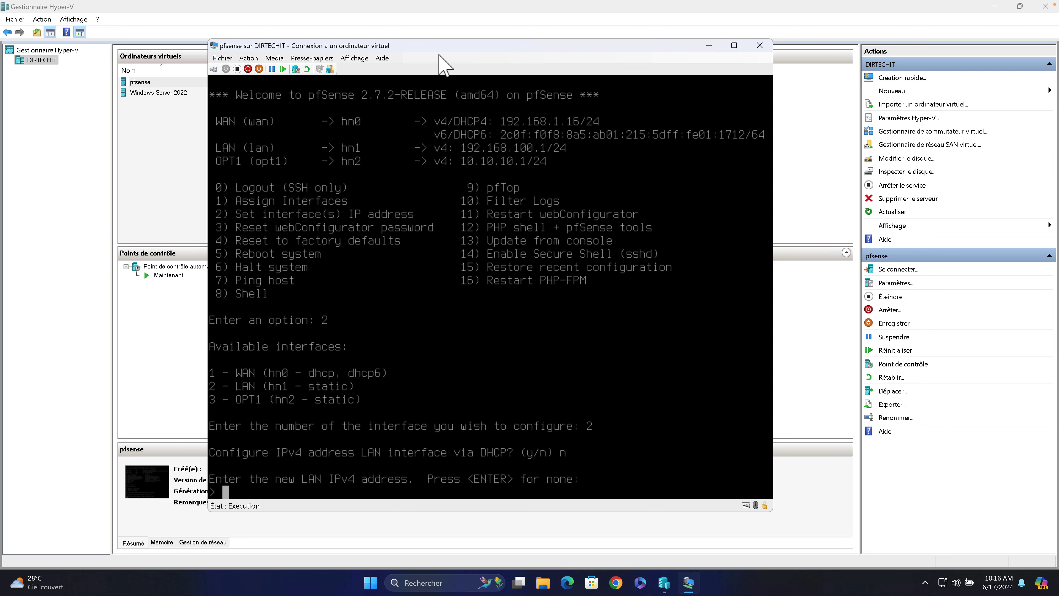
type("192.168.100.10")
key("Return")
type("24")
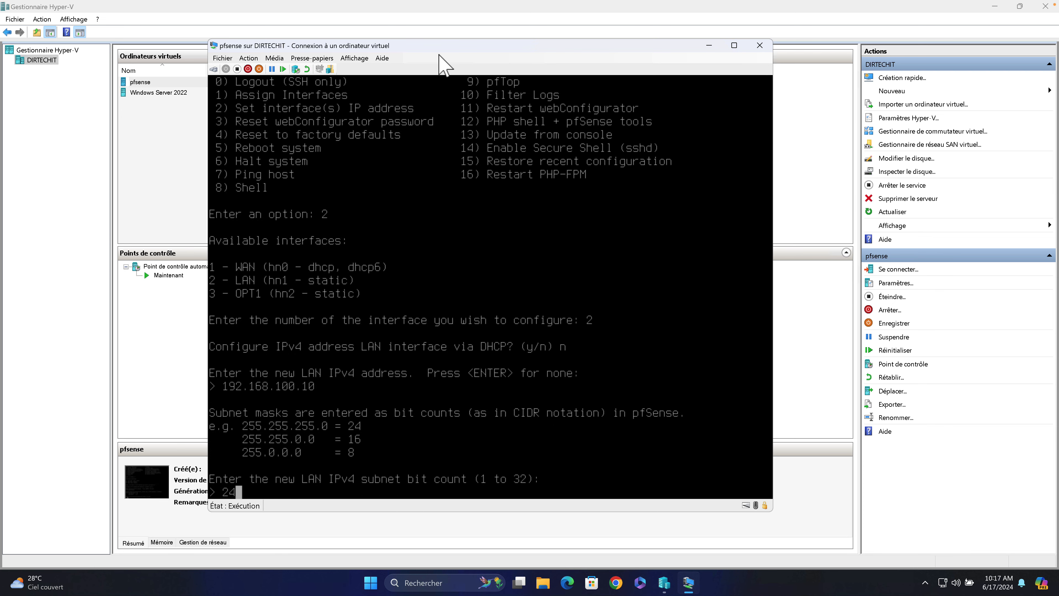
key("Return")
key("Return")
type("n")
key("Return")
key("Return")
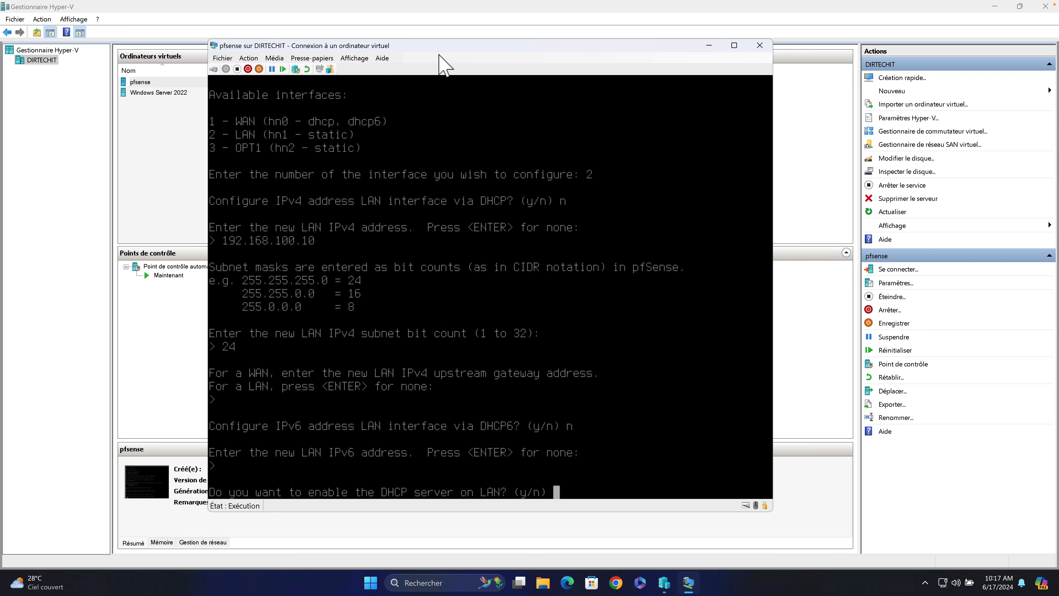
type("n")
key("Return")
key("Return")
type("2")
Set OPT1 to static 10.10.10.20/24 with no gateway and no DHCPv6.
key("Return")
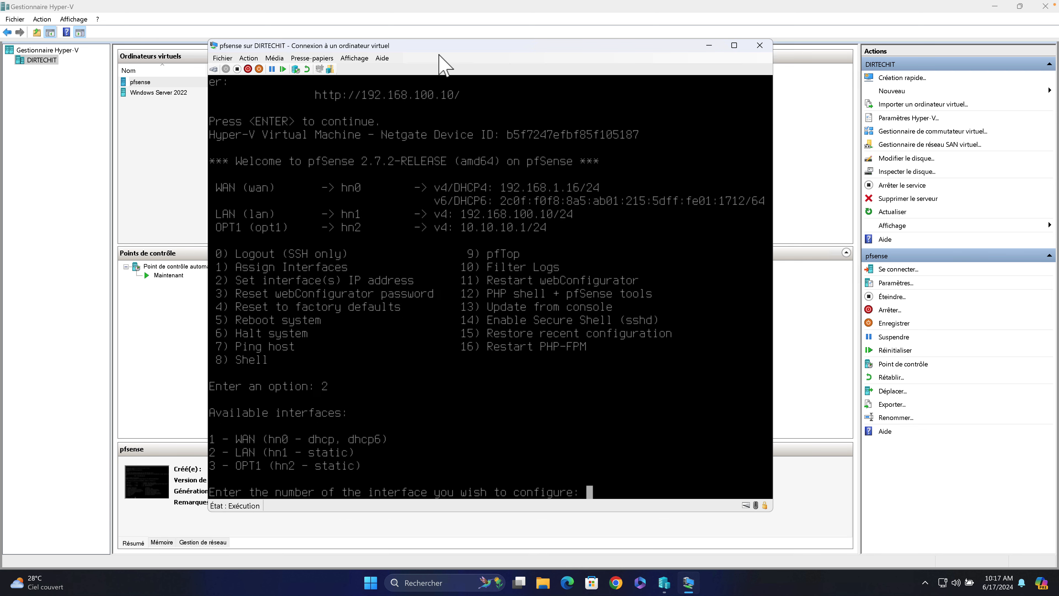
type("3")
key("Return")
type("n")
key("Return")
type("10.10.10.20")
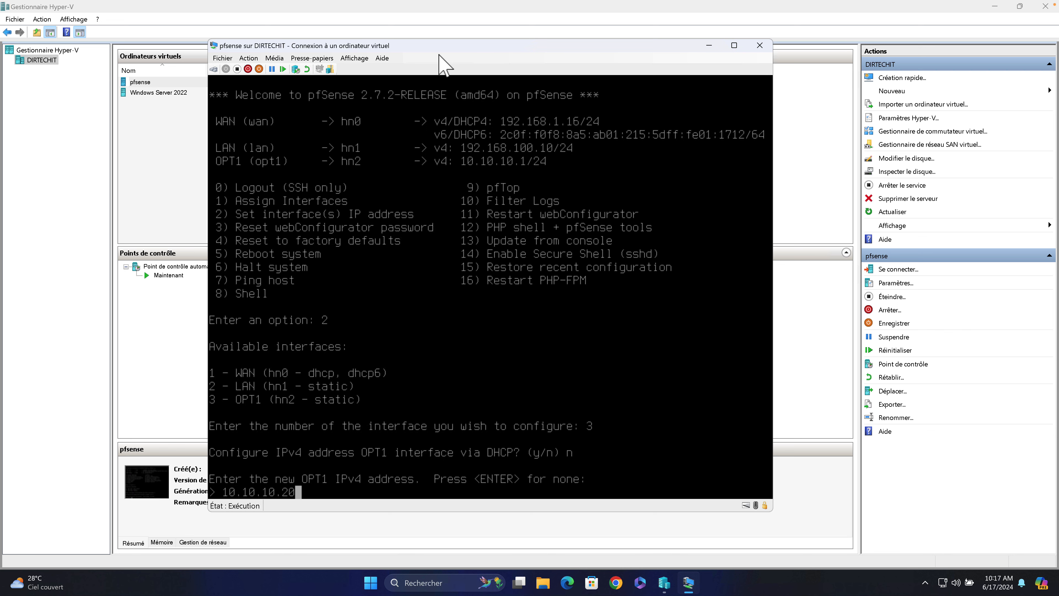
key("Return")
type("24")
key("Return")
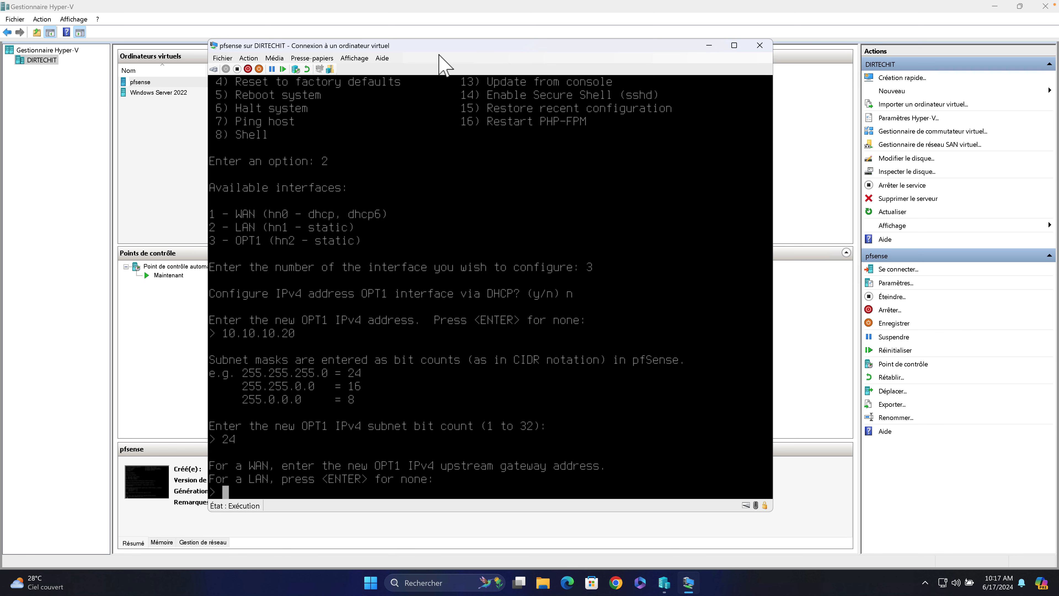
key("Return")
type("n")
key("Return")
key("Return")
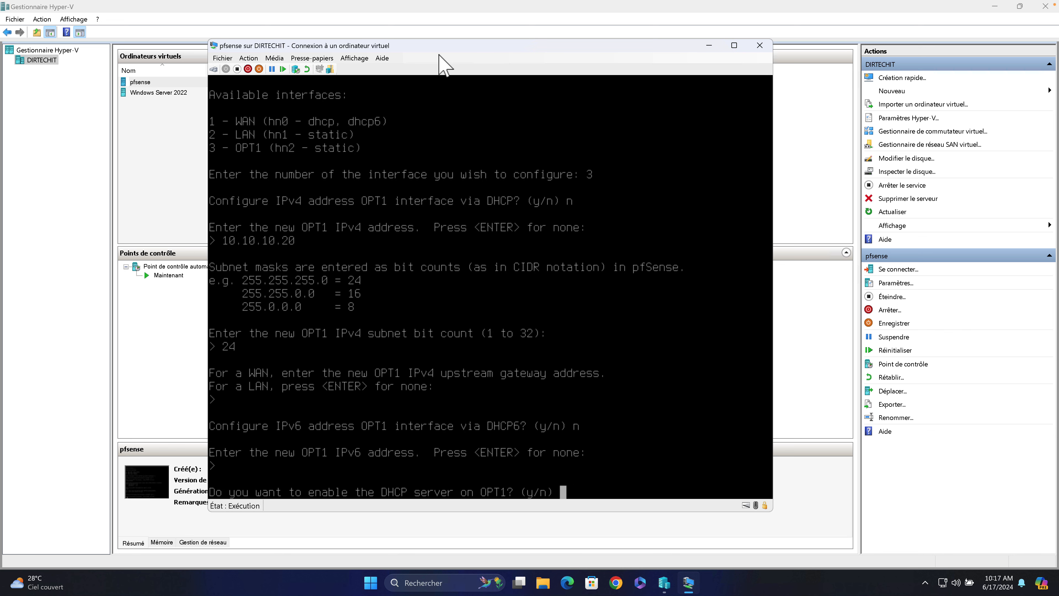
key("Return")
key("Return")
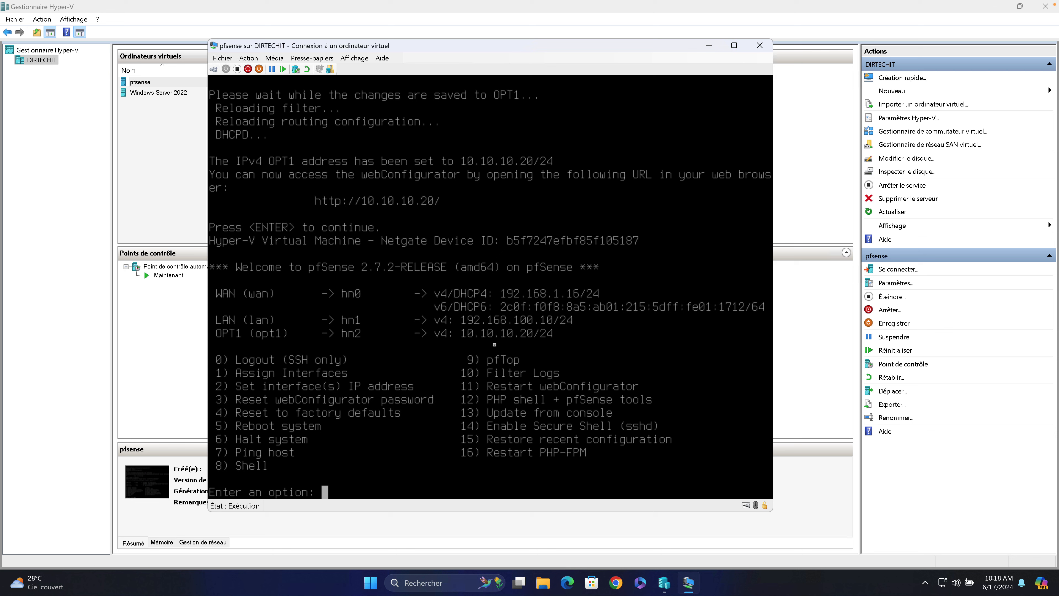
Open 192.168.100.10 in the browser and sign in to the pfSense webConfigurator.
left_click(616, 583)
key("Return")
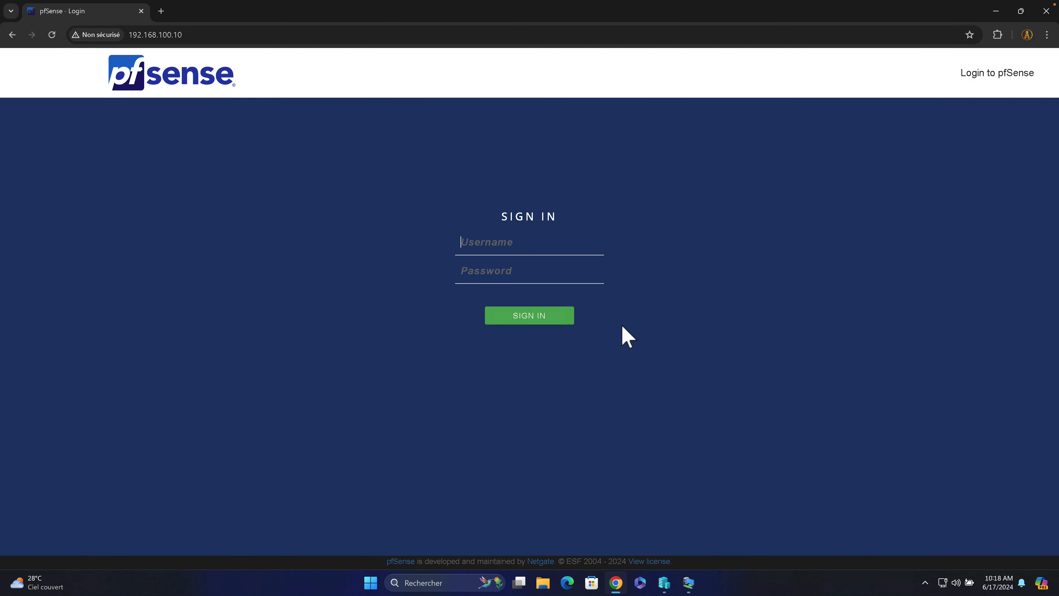
left_click(473, 243)
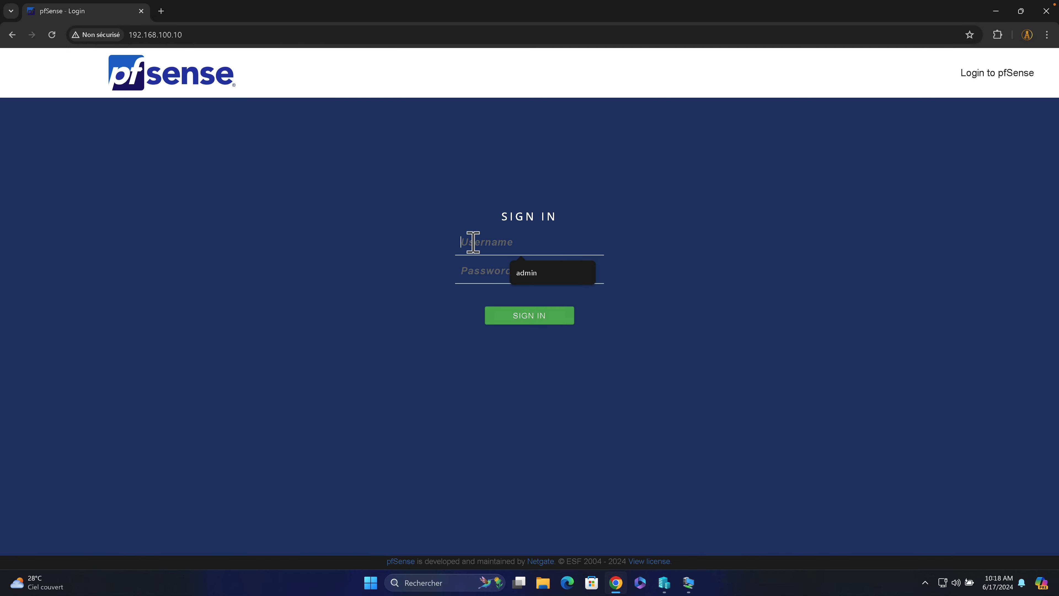
left_click(526, 271)
left_click(525, 270)
type("•••ense")
left_click(521, 318)
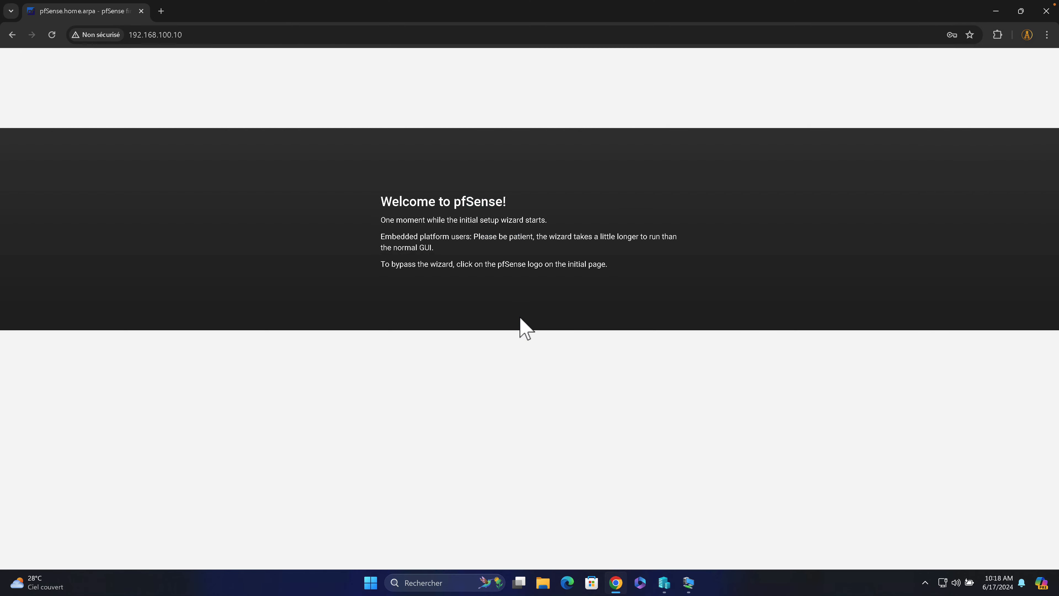
Run the setup wizard keeping DNS 8.8.8.8 and 8.8.4.4, set a new admin password, reload and finish.
left_click(344, 352)
left_click(378, 454)
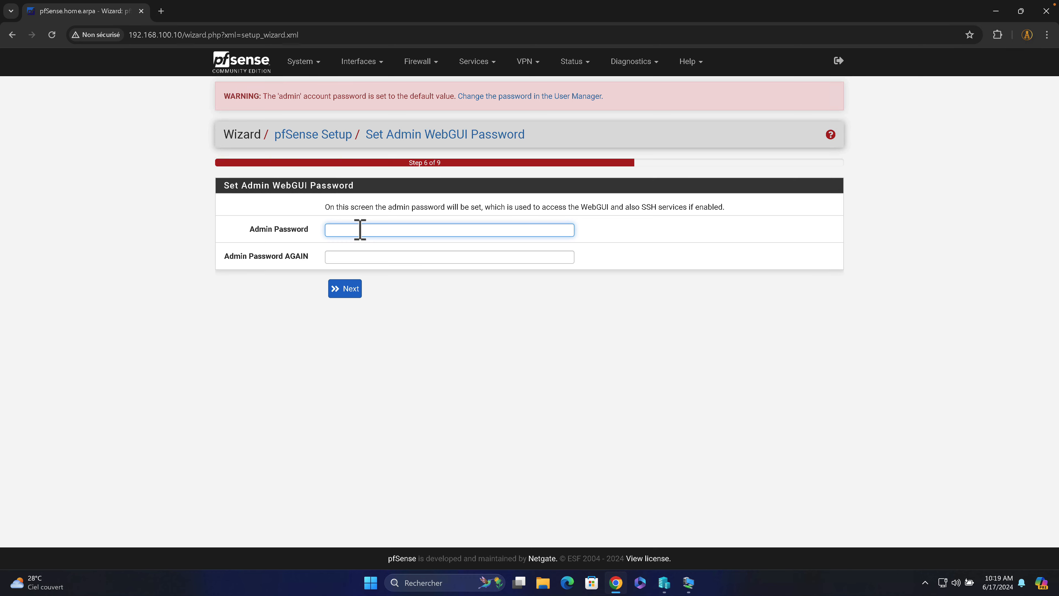
left_click(357, 230)
type("pfsense")
key("Tab")
type("pfsense")
left_click(341, 289)
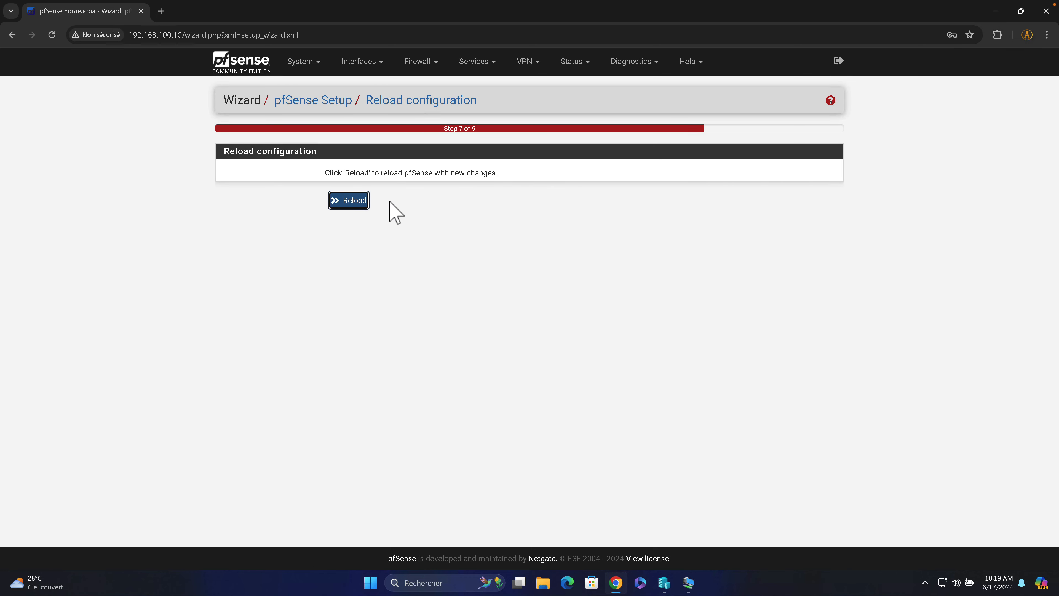
left_click(352, 201)
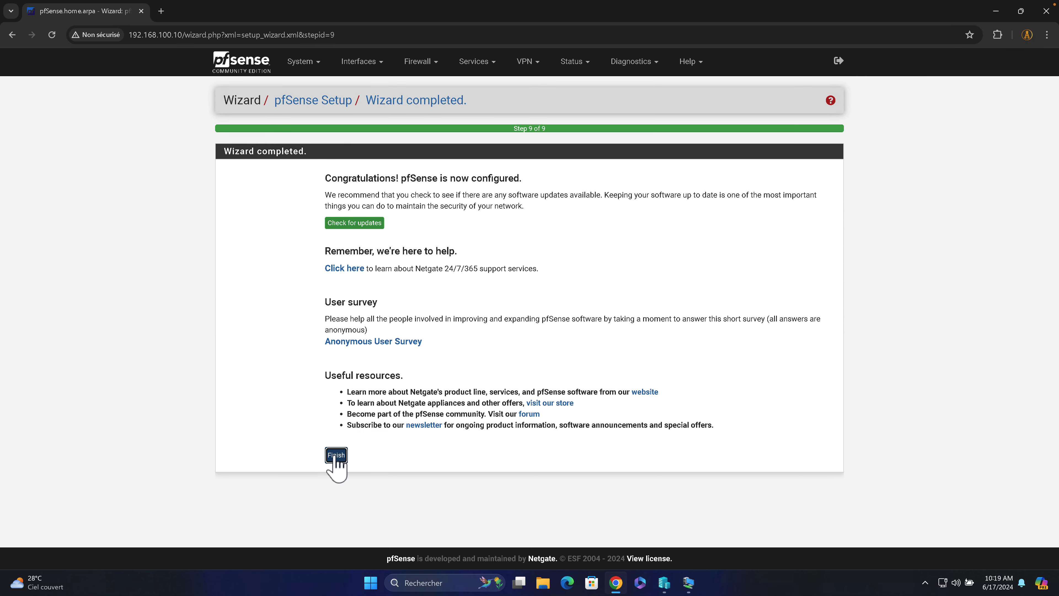
left_click(336, 457)
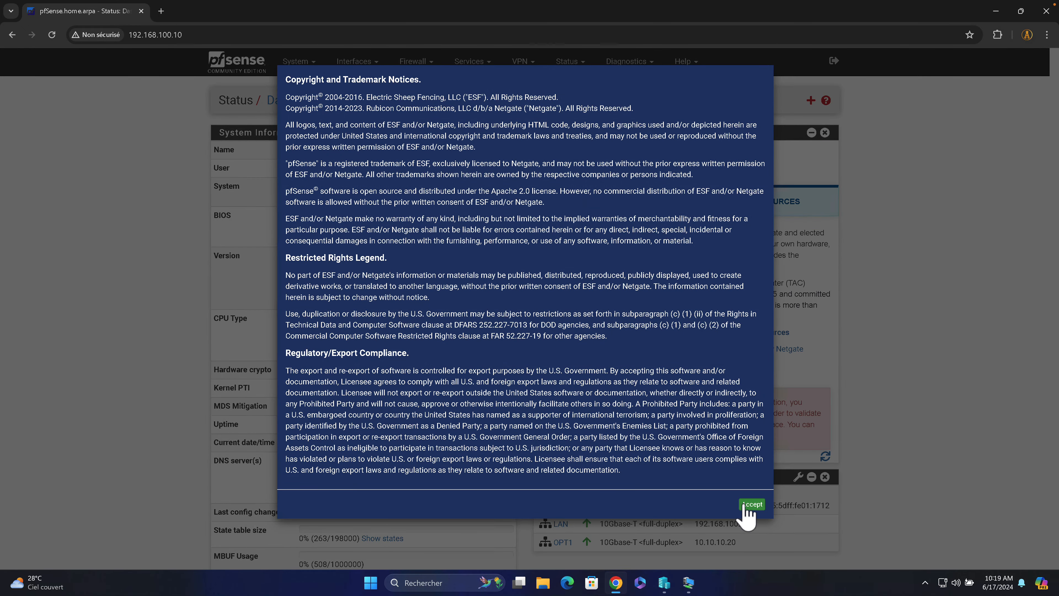
Accept the copyright notice, close the survey, and review WAN 192.168.1.16, LAN 192.168.100.10, OPT1 10.10.10.20.
left_click(748, 504)
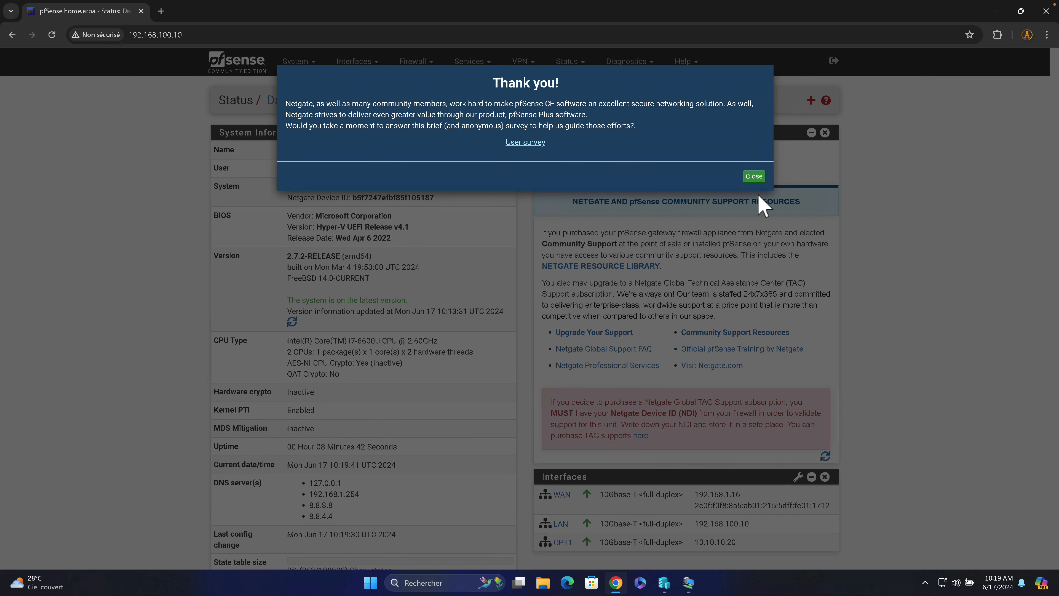
left_click(747, 179)
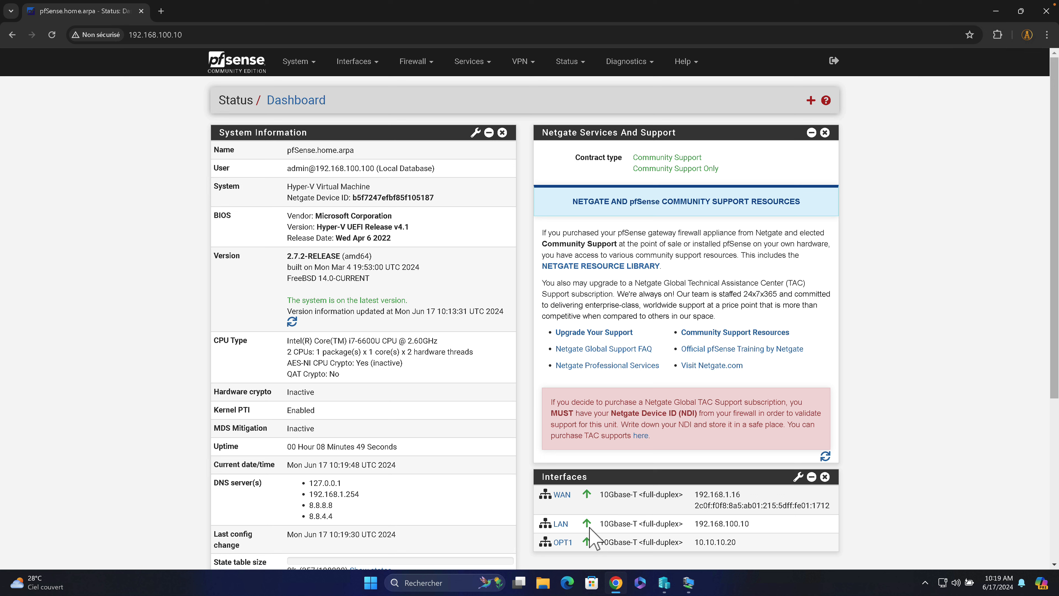
scroll(613, 534, "down", 1)
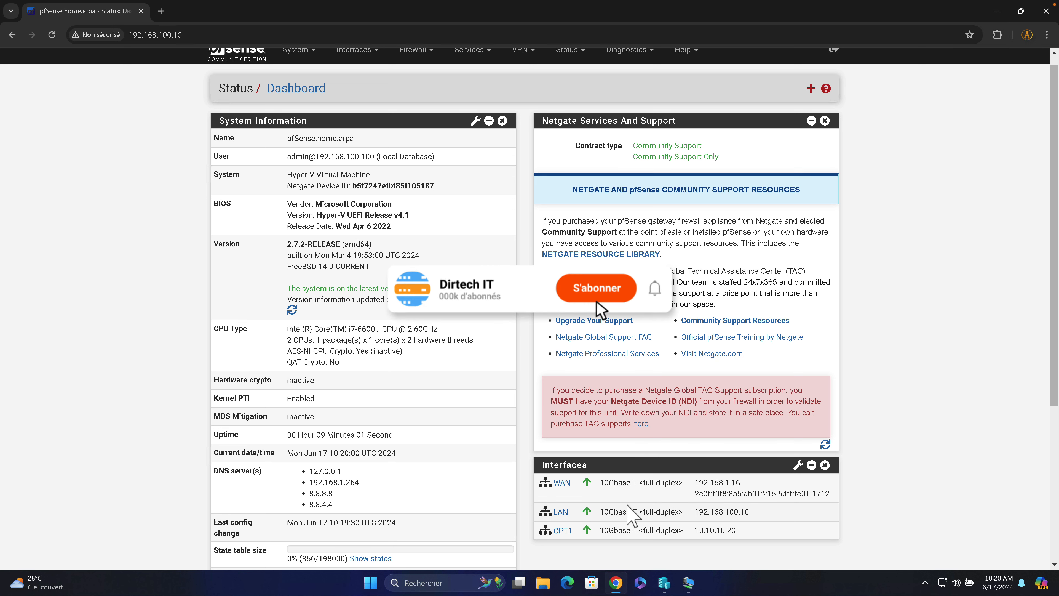
scroll(632, 516, "up", 1)
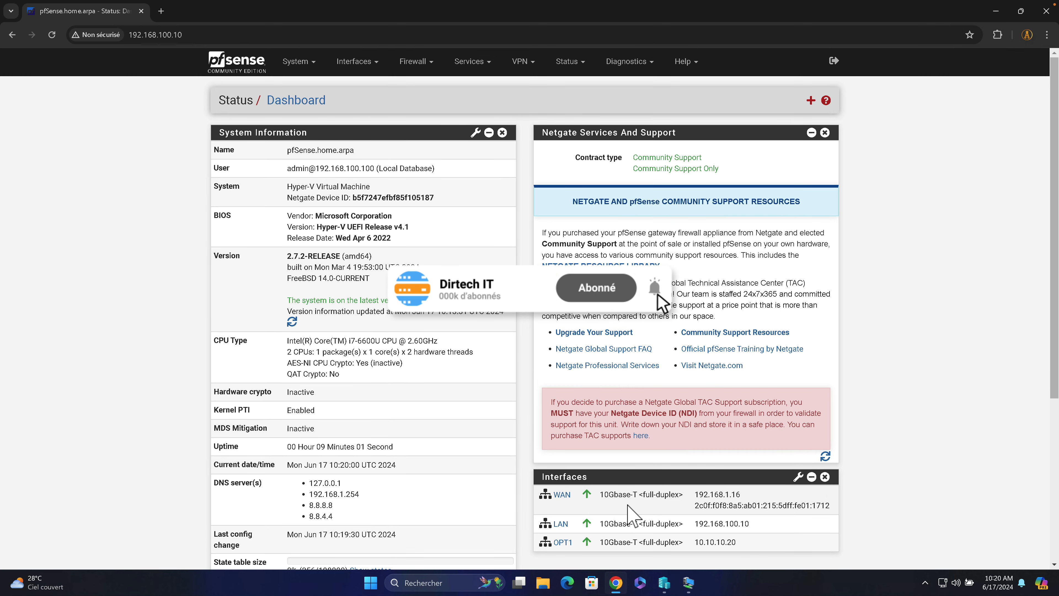